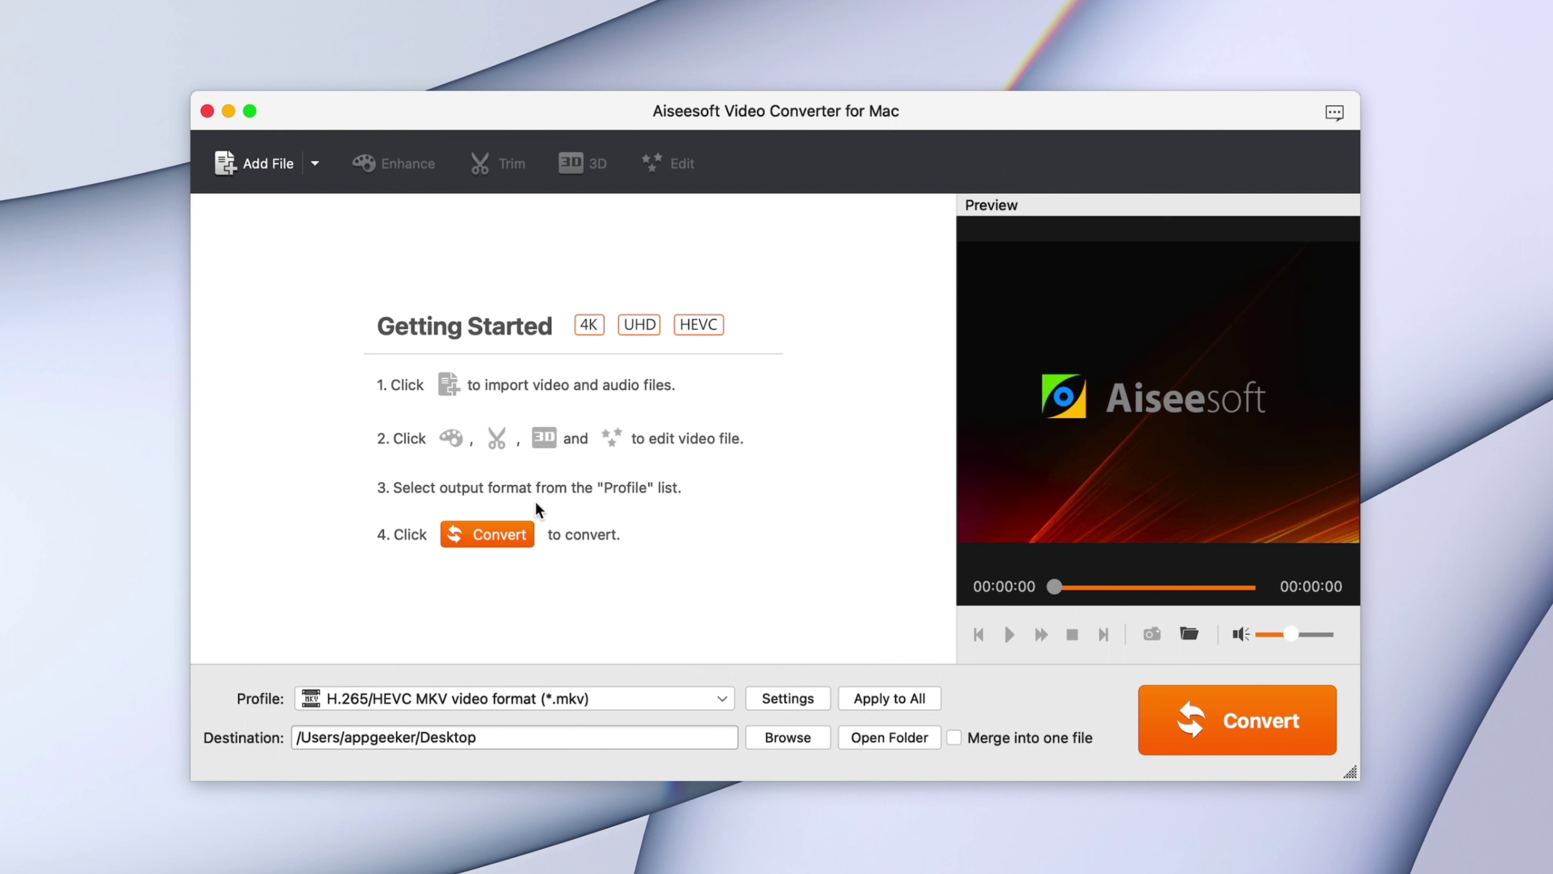
- Add video.mkv from the Desktop to the conversion list and play it in the preview
left_click(258, 168)
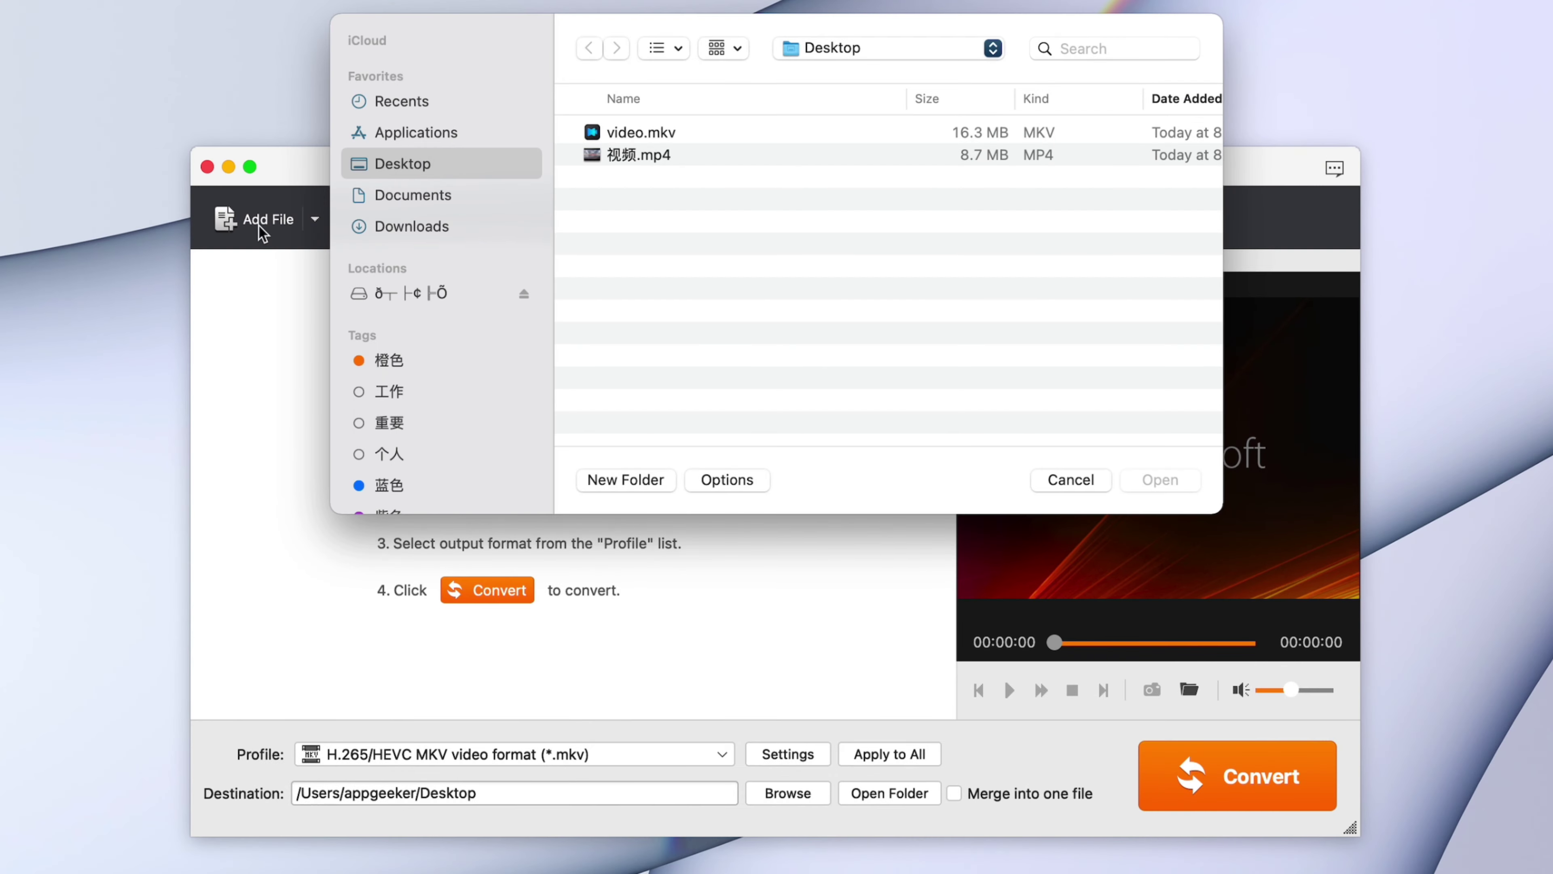
left_click(645, 132)
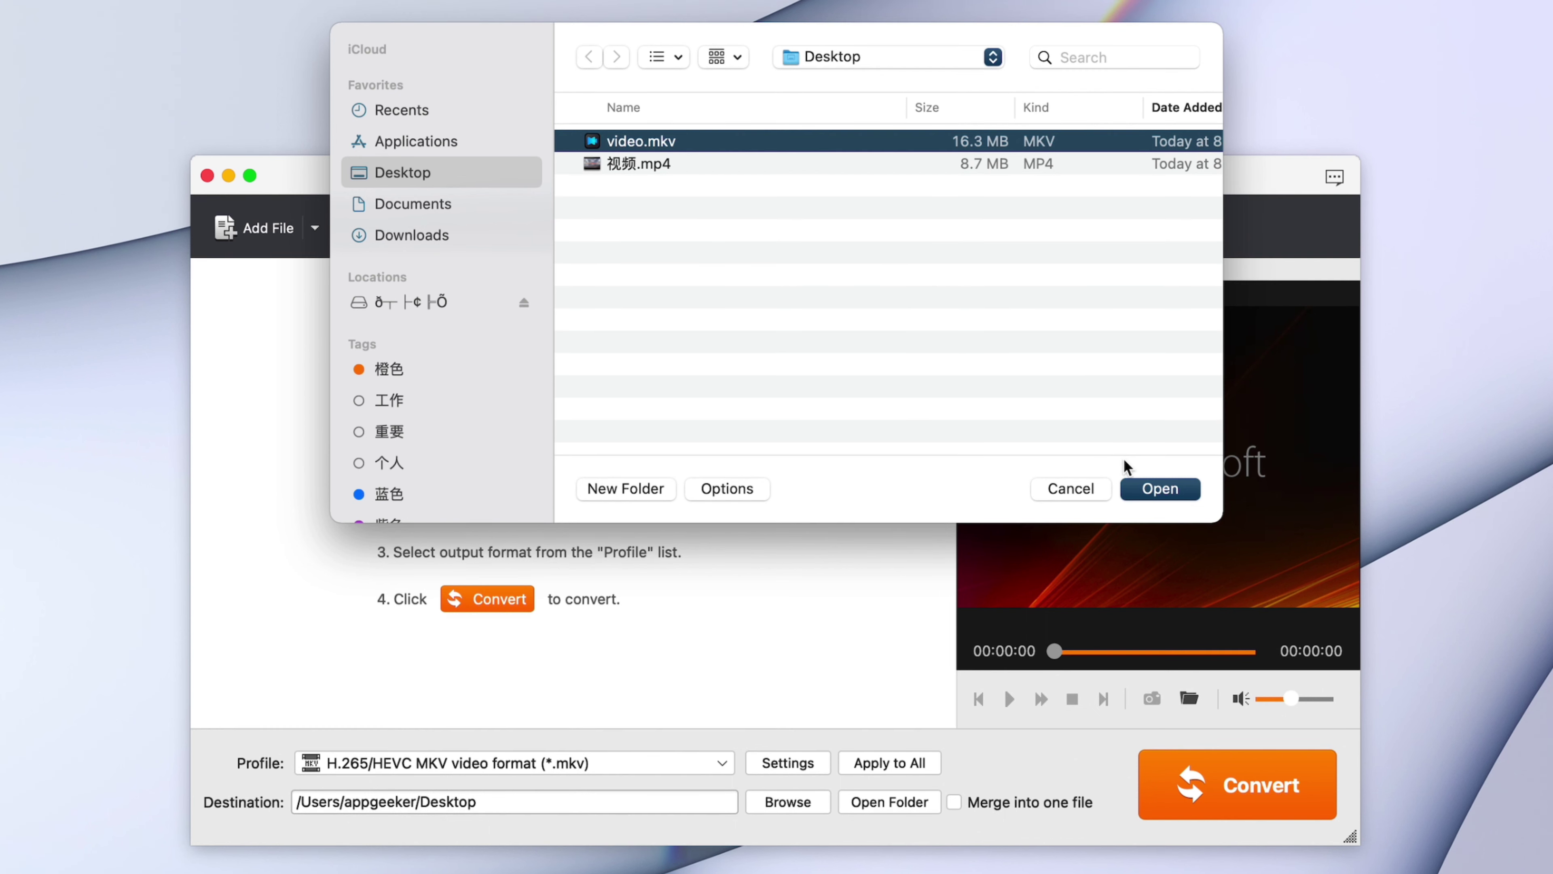
left_click(1157, 489)
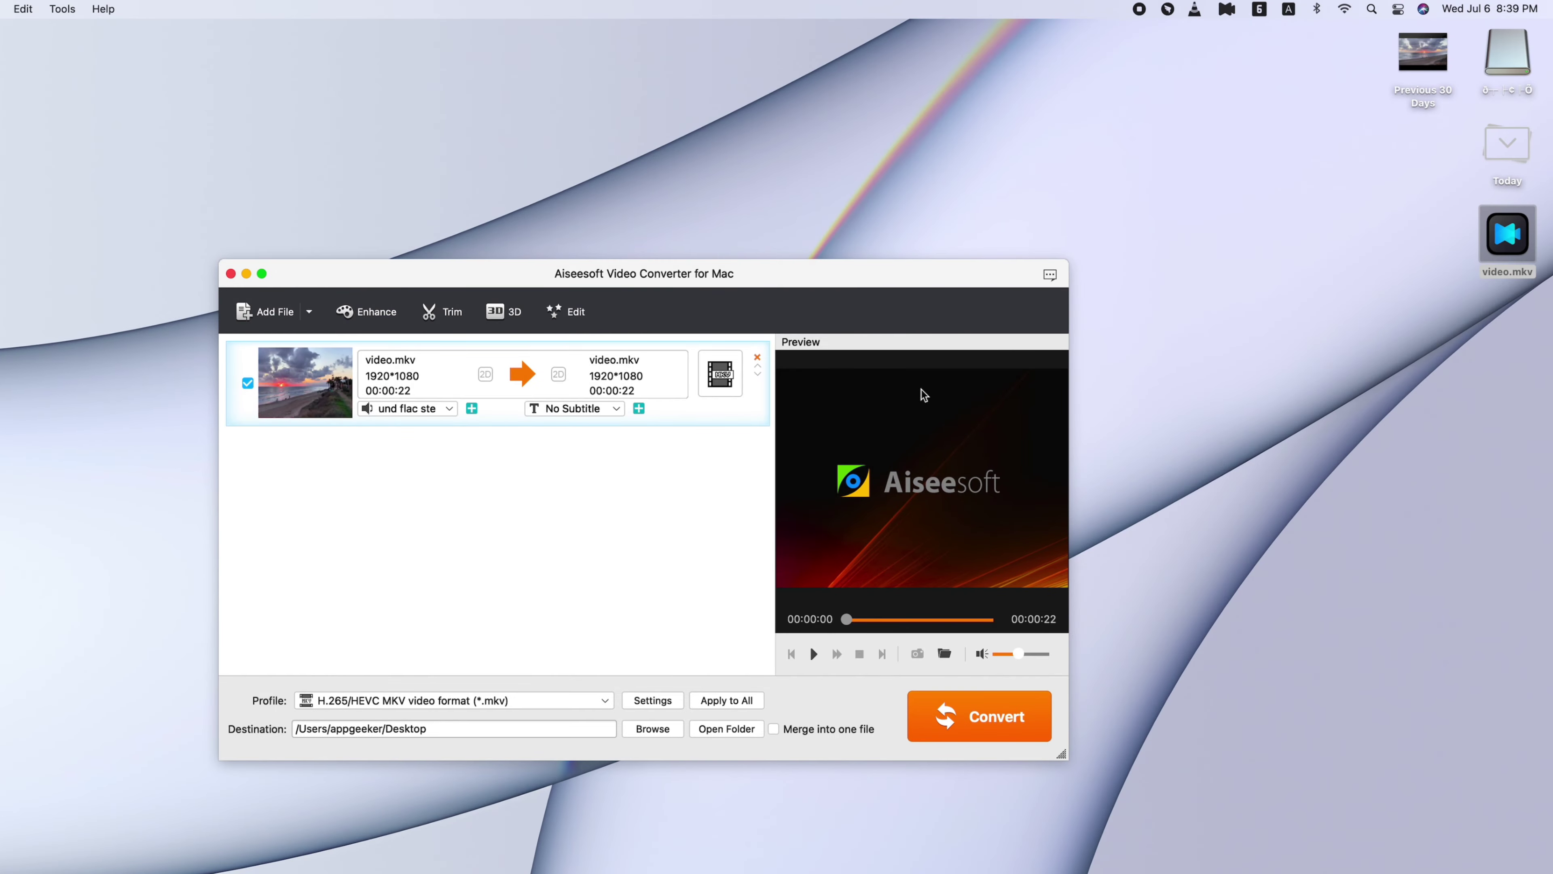
left_click_drag(1490, 246, 602, 500)
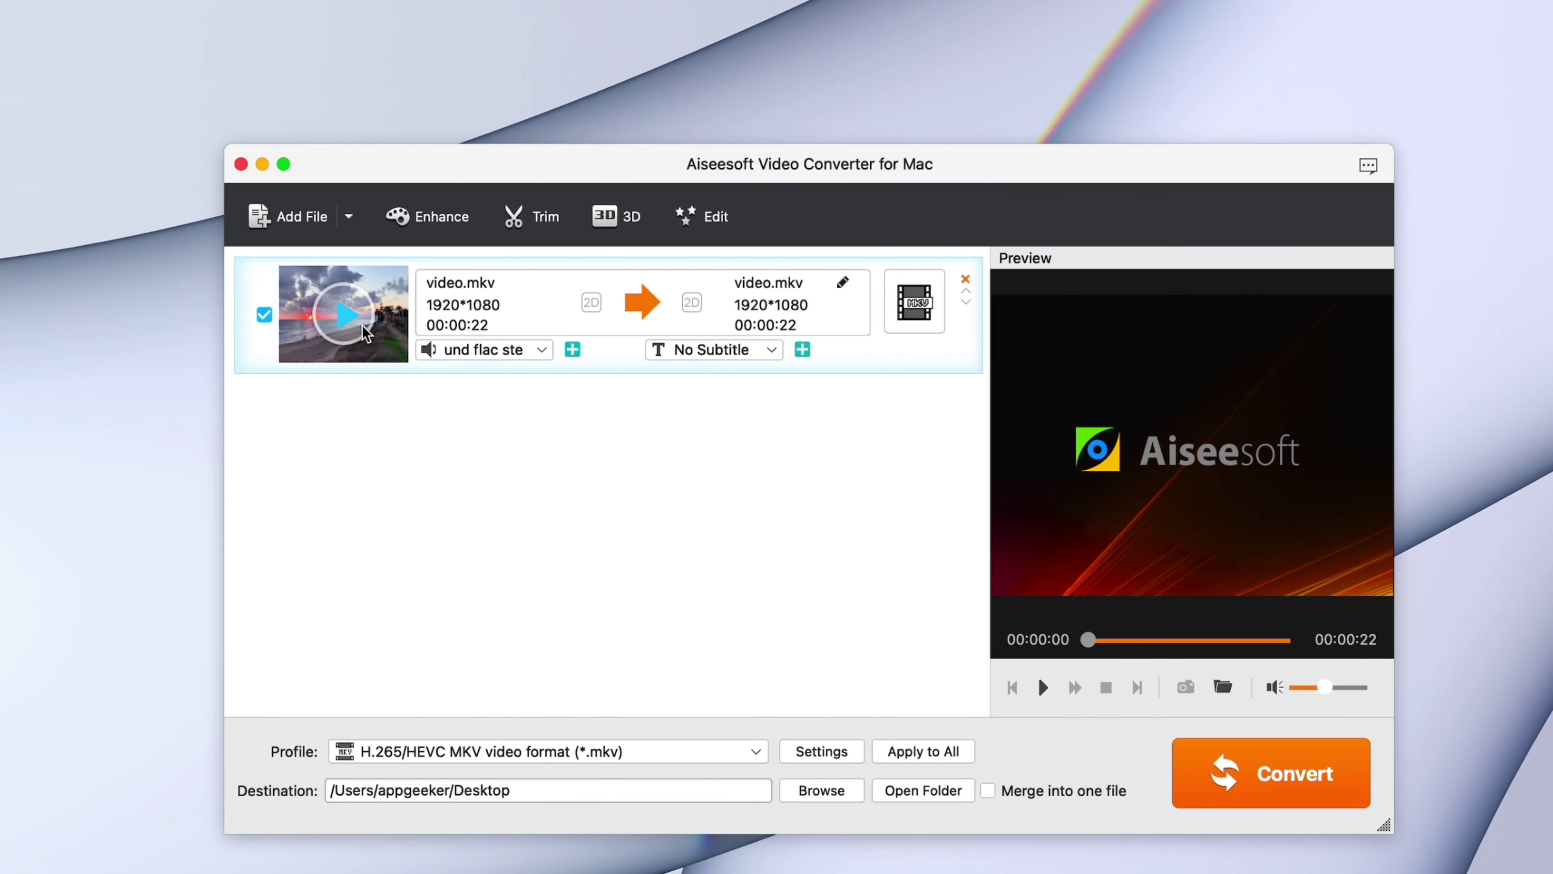
left_click(361, 325)
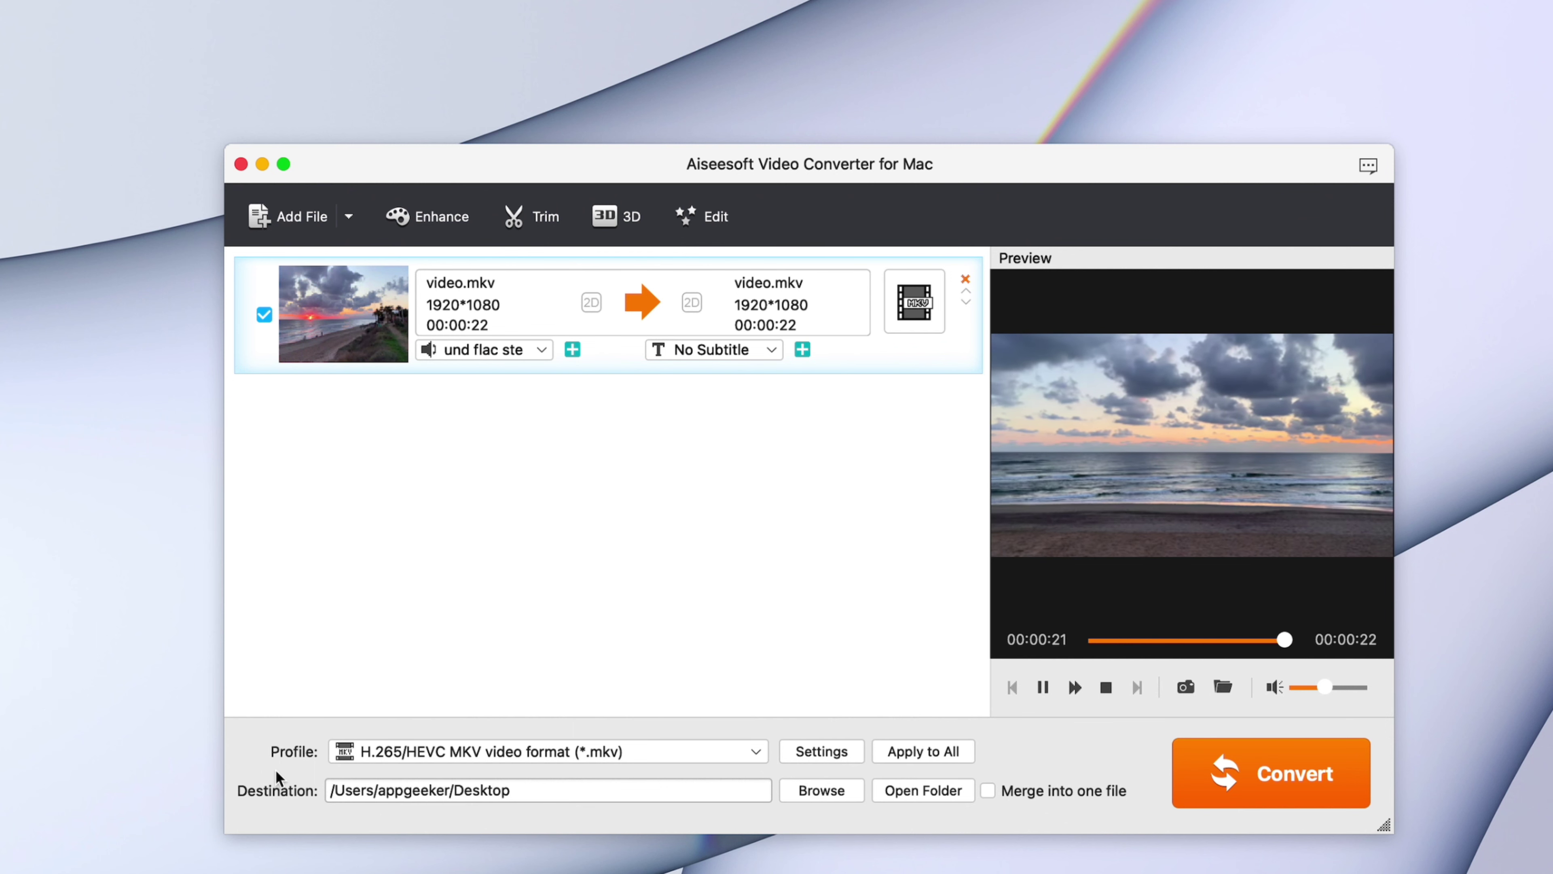
- Set the output profile to H.264/MPEG-4 AVC Video (*.mp4) from the General Video formats
left_click(756, 751)
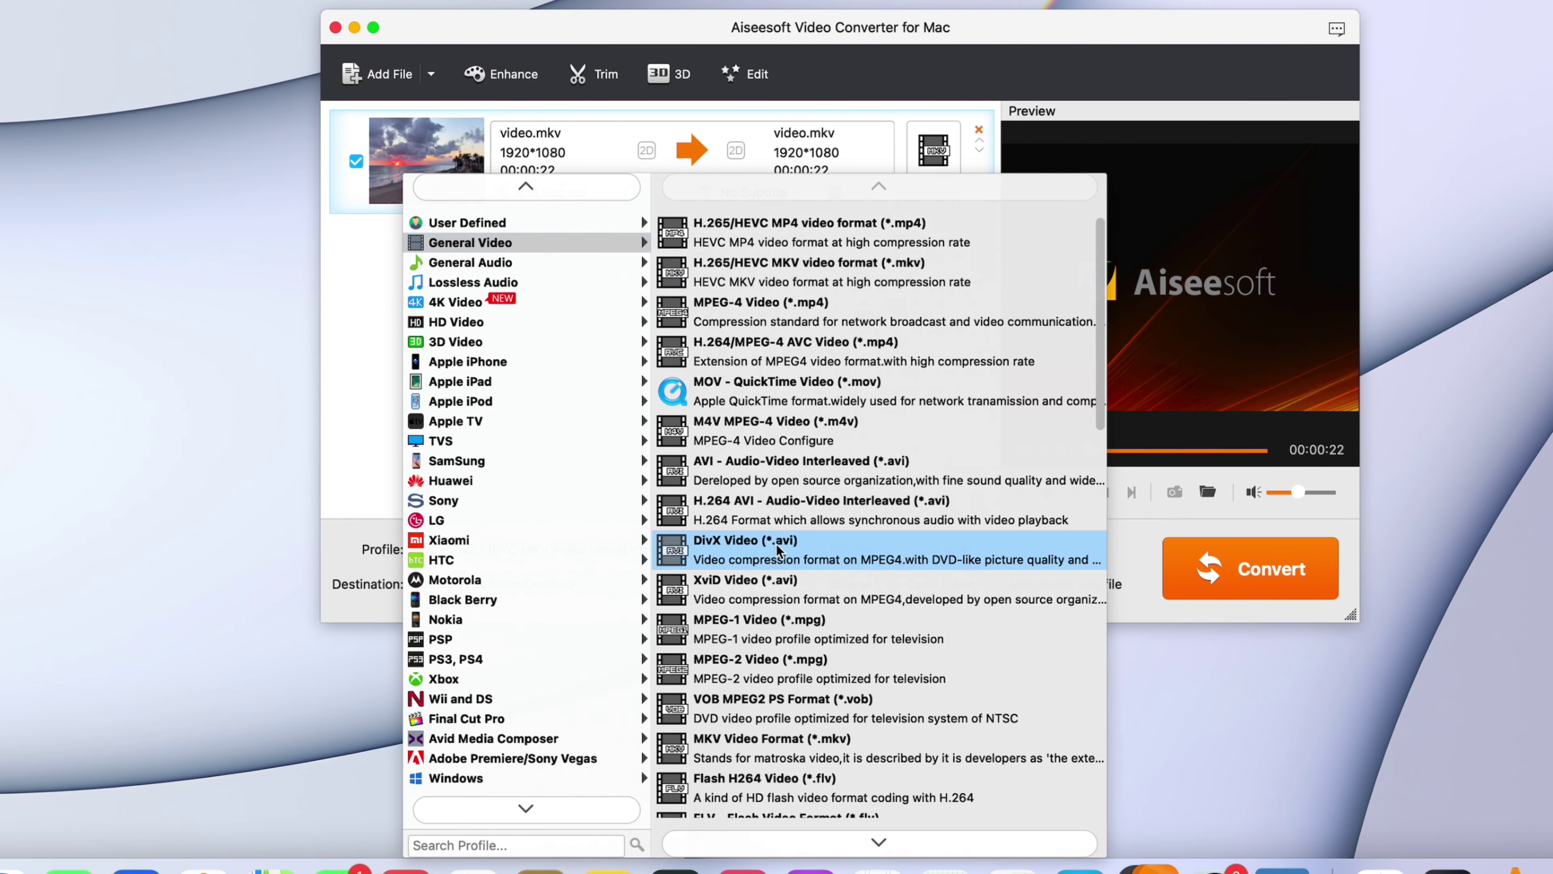
mouse_move(569, 279)
mouse_move(565, 250)
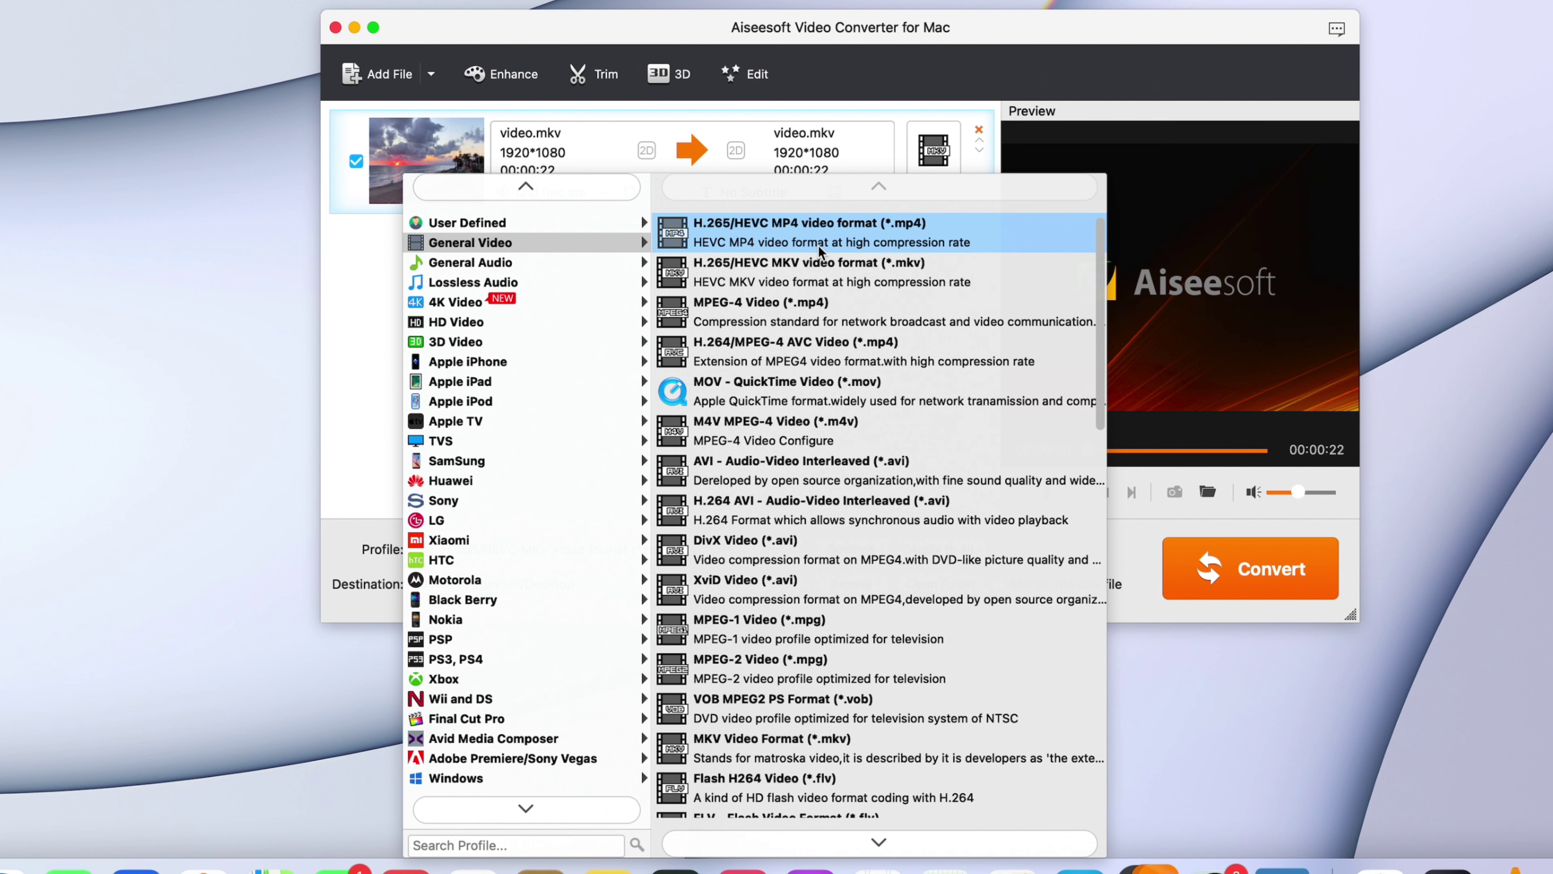
left_click(833, 347)
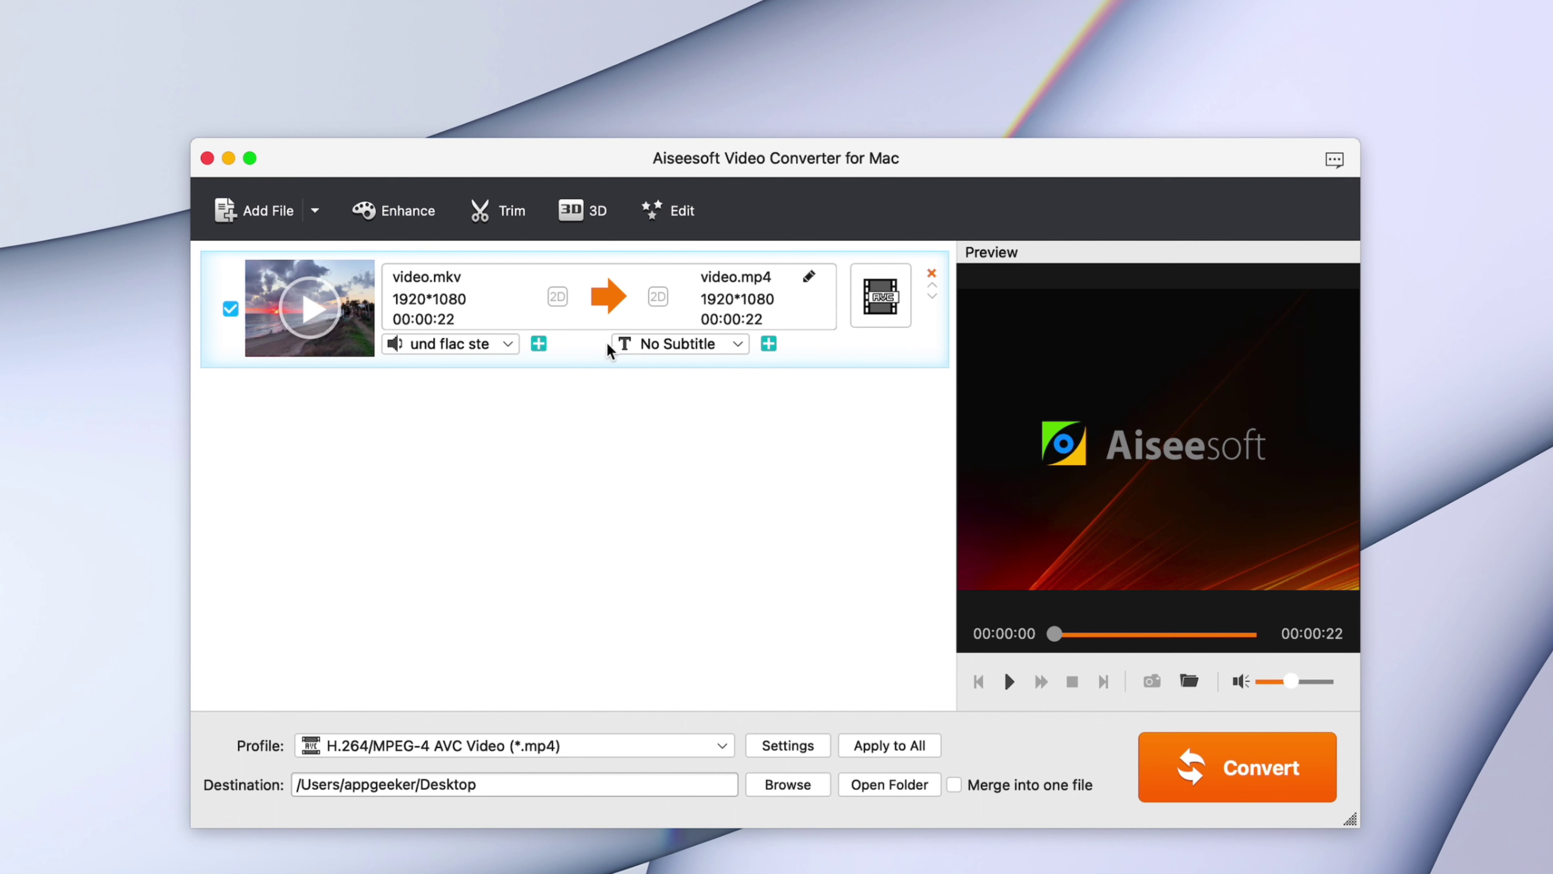
- Open Trim for the video and adjust the range markers to start at 00:00:03 and end at 00:00:20
left_click(493, 214)
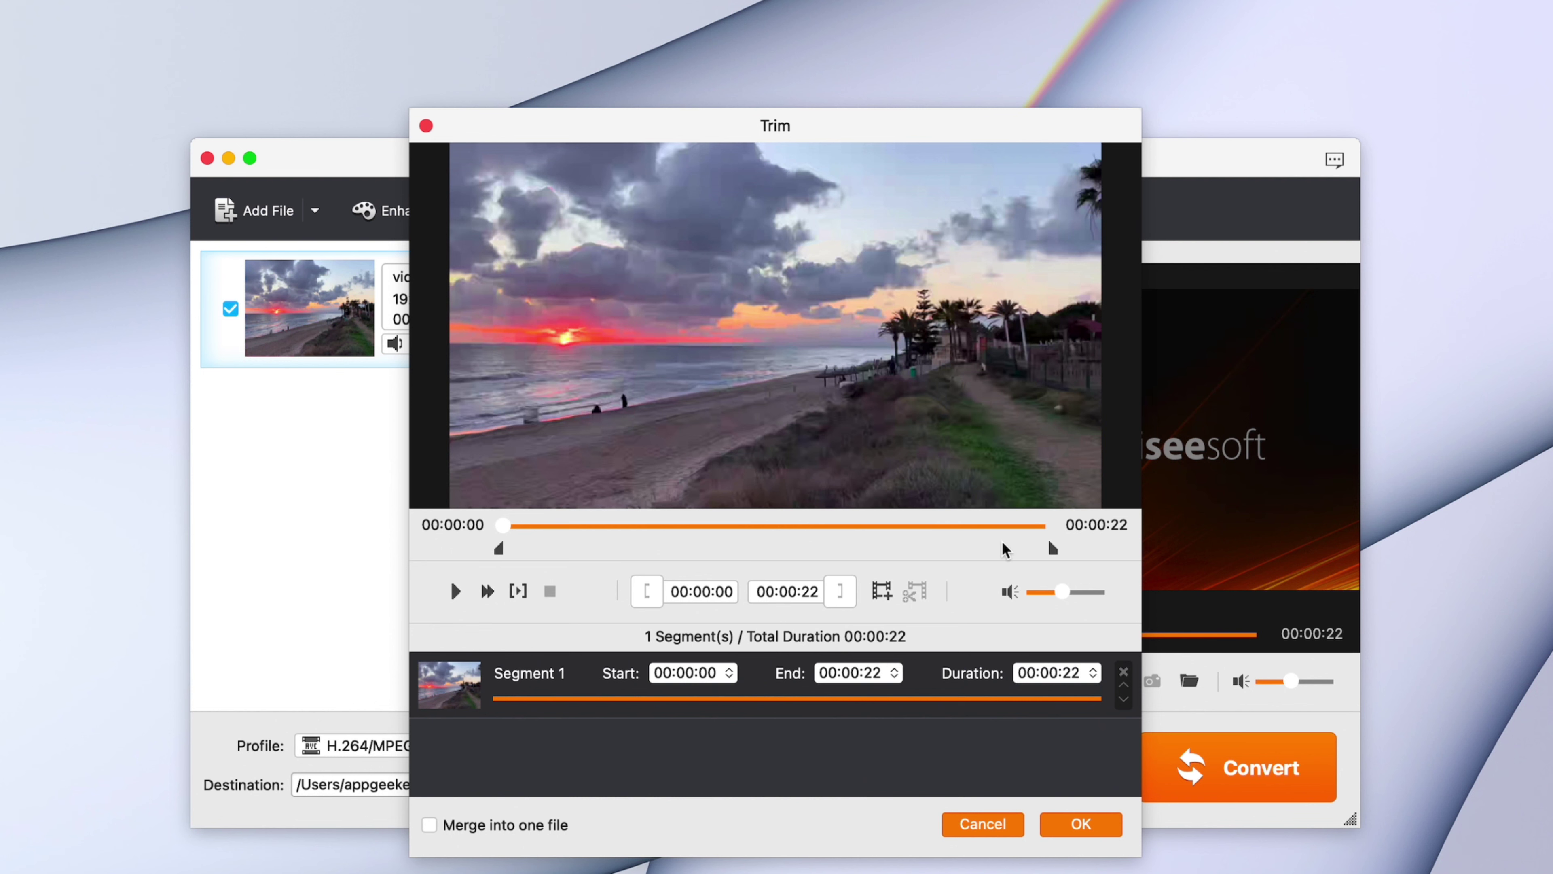
left_click_drag(498, 547, 572, 548)
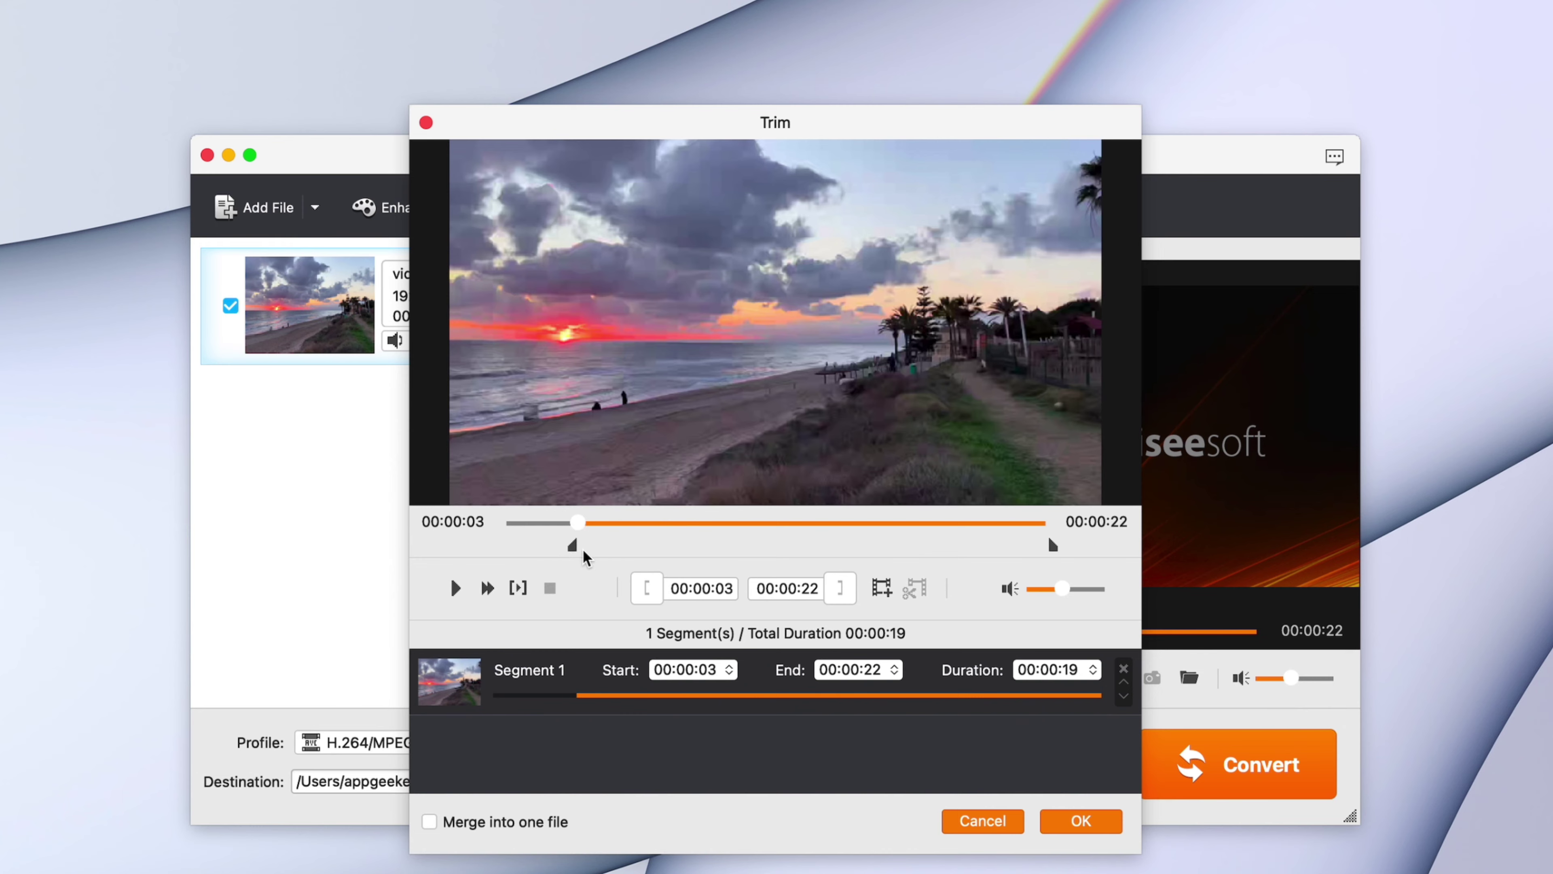
left_click(1051, 554)
left_click_drag(1078, 550, 1029, 545)
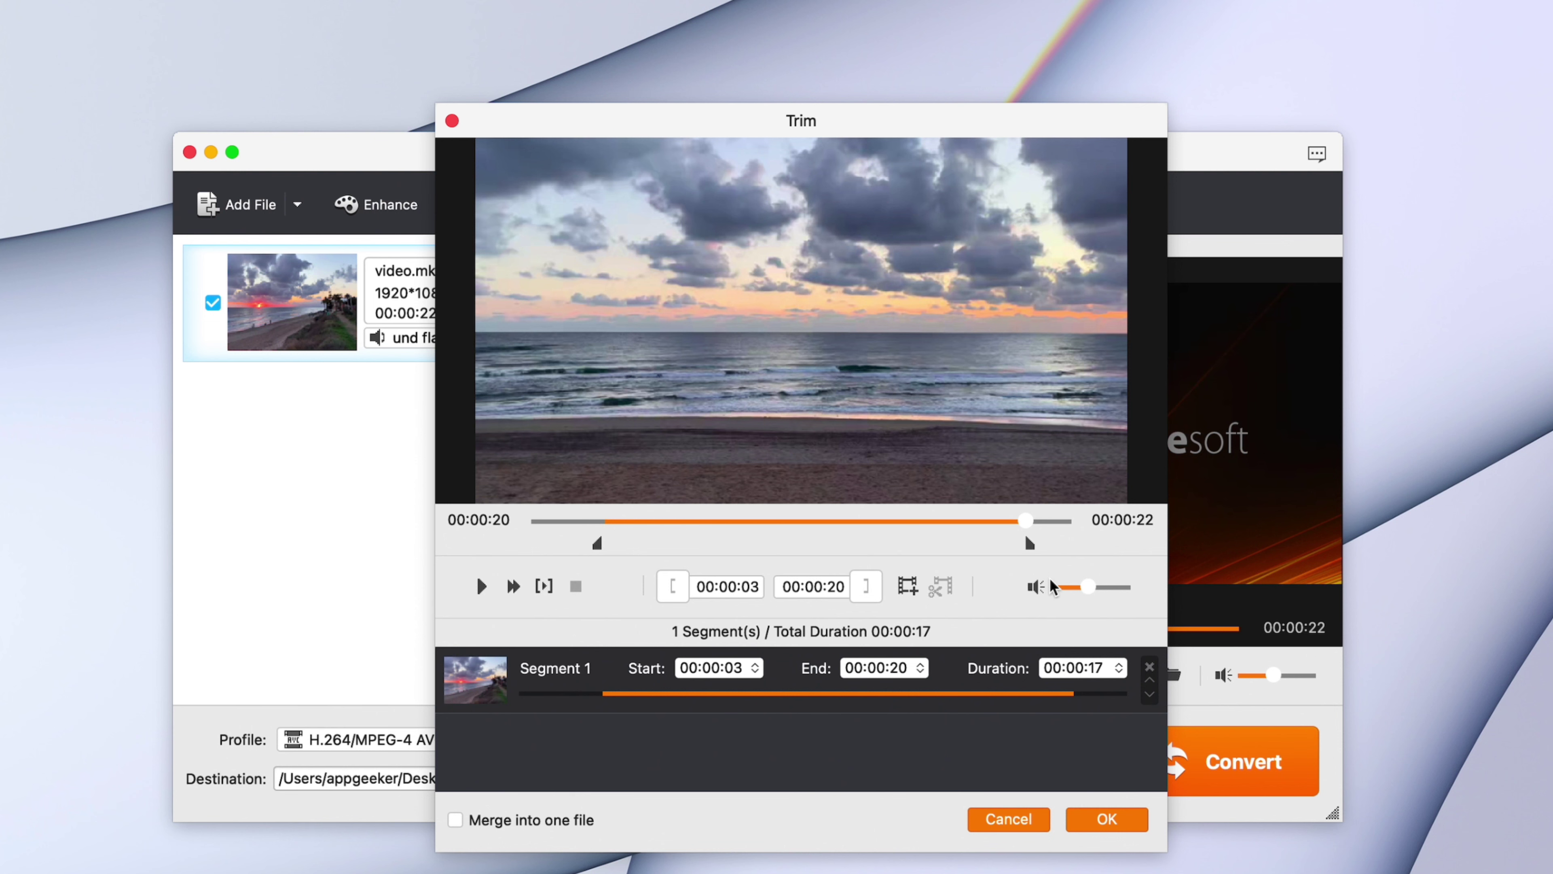
mouse_move(1052, 586)
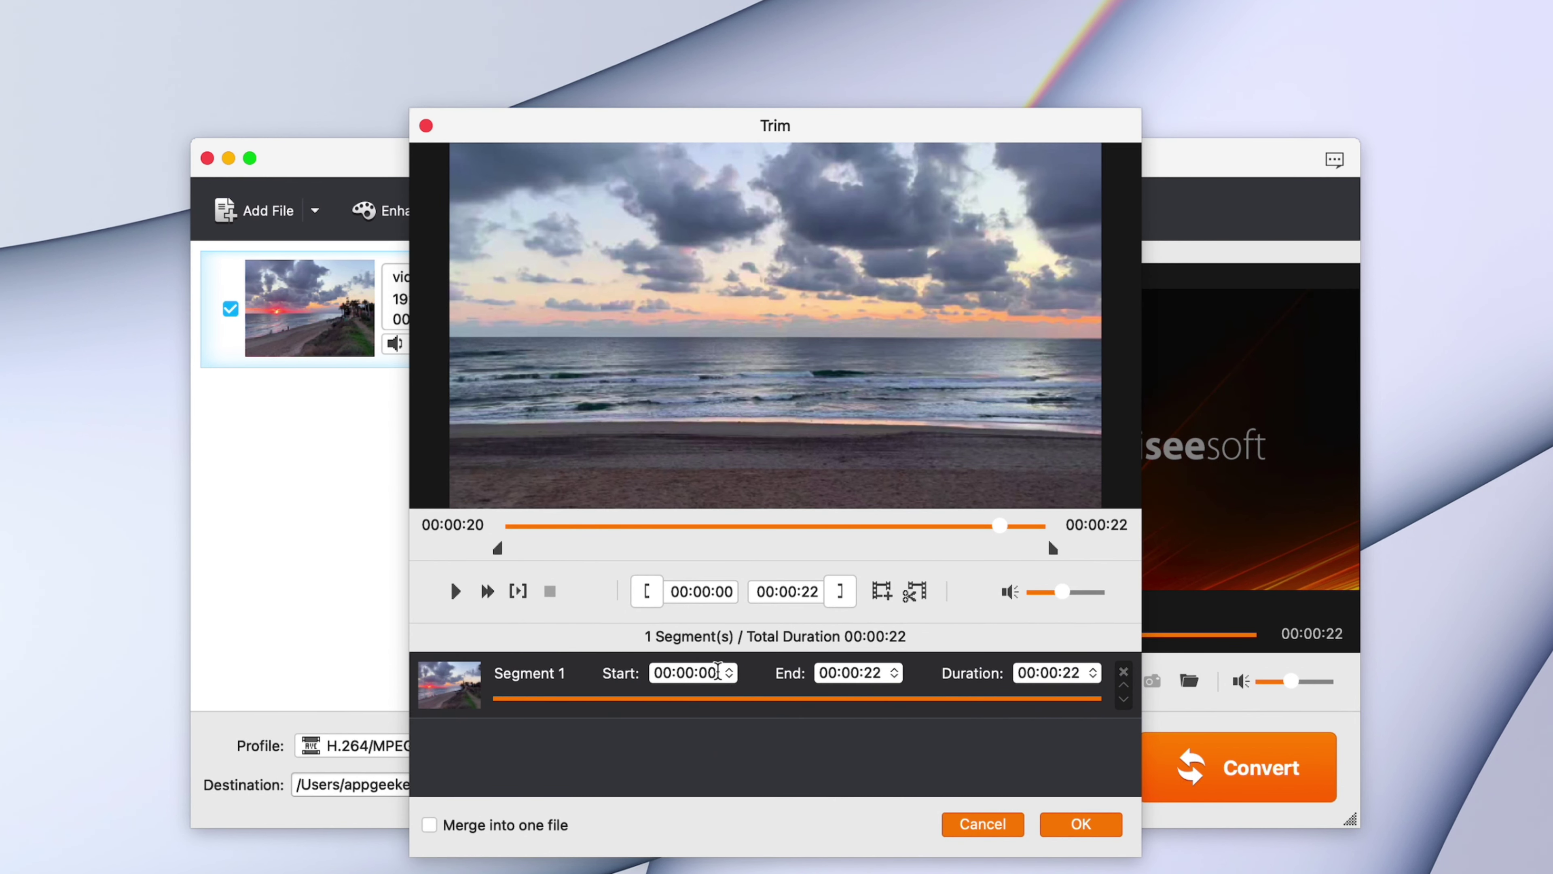
- Set the trim segment's start to 00:00:03 and its end to 00:00:20, and remove the resulting clip from the conversion list
left_click(718, 671)
key("BackSpace")
type("3")
key("Return")
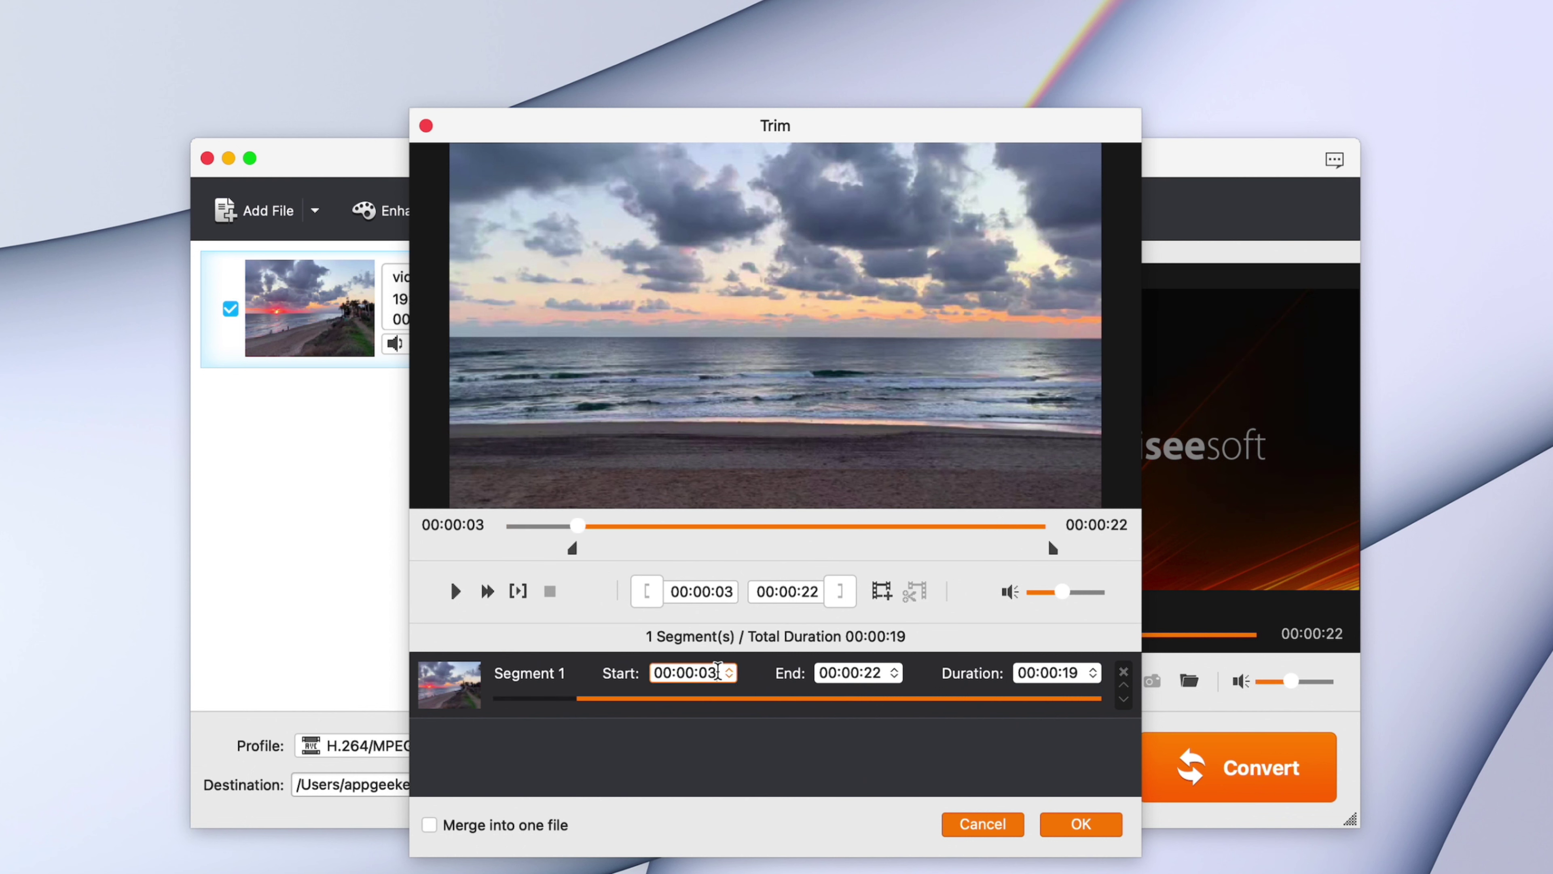
left_click(880, 673)
type("0")
key("Return")
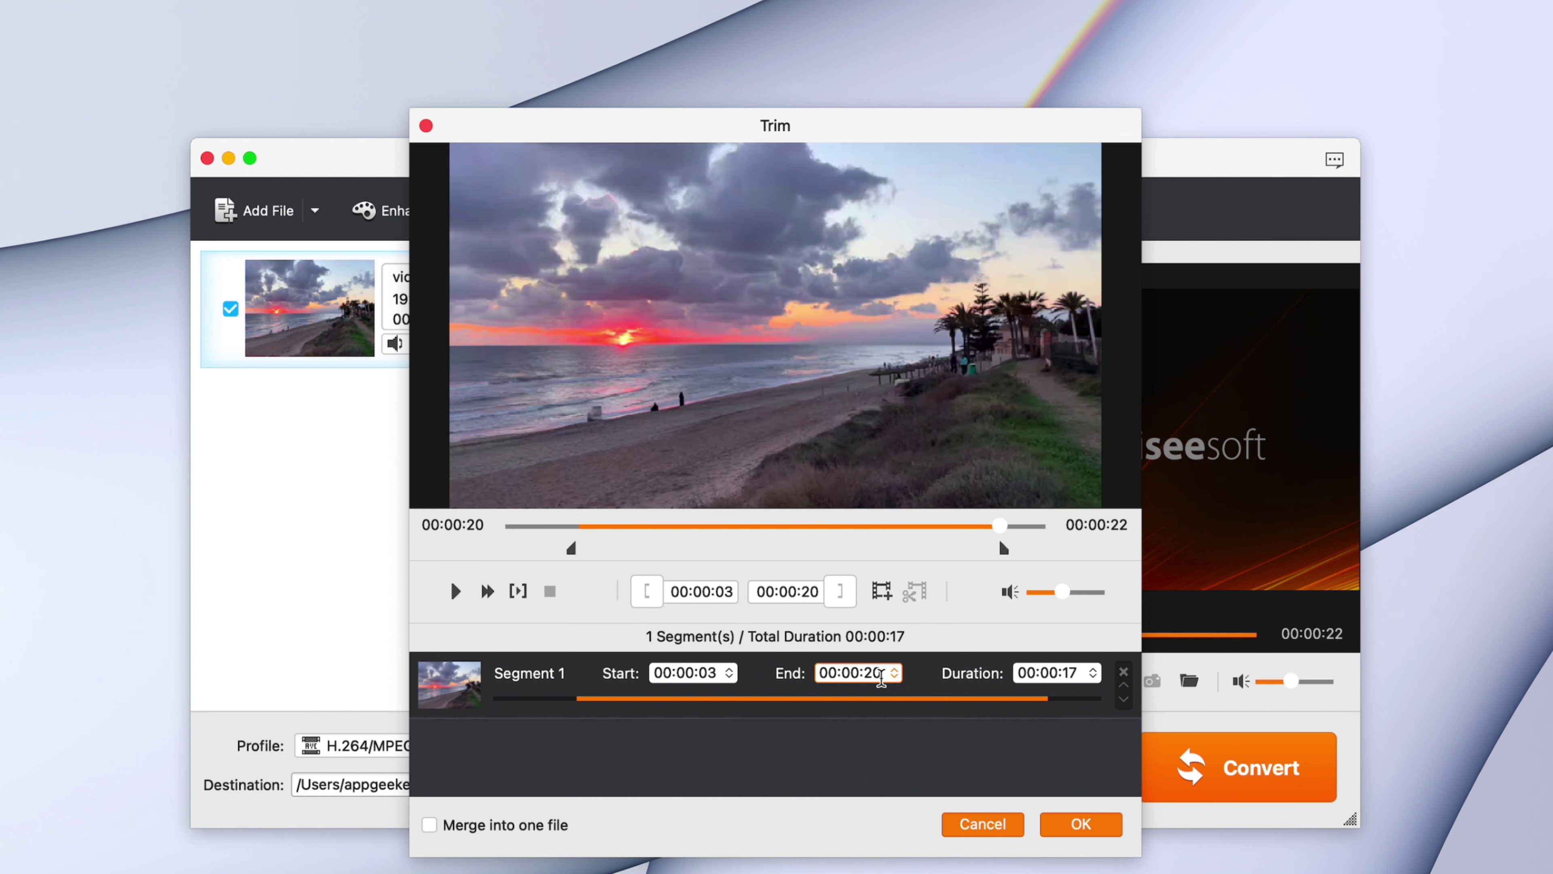
left_click(1082, 824)
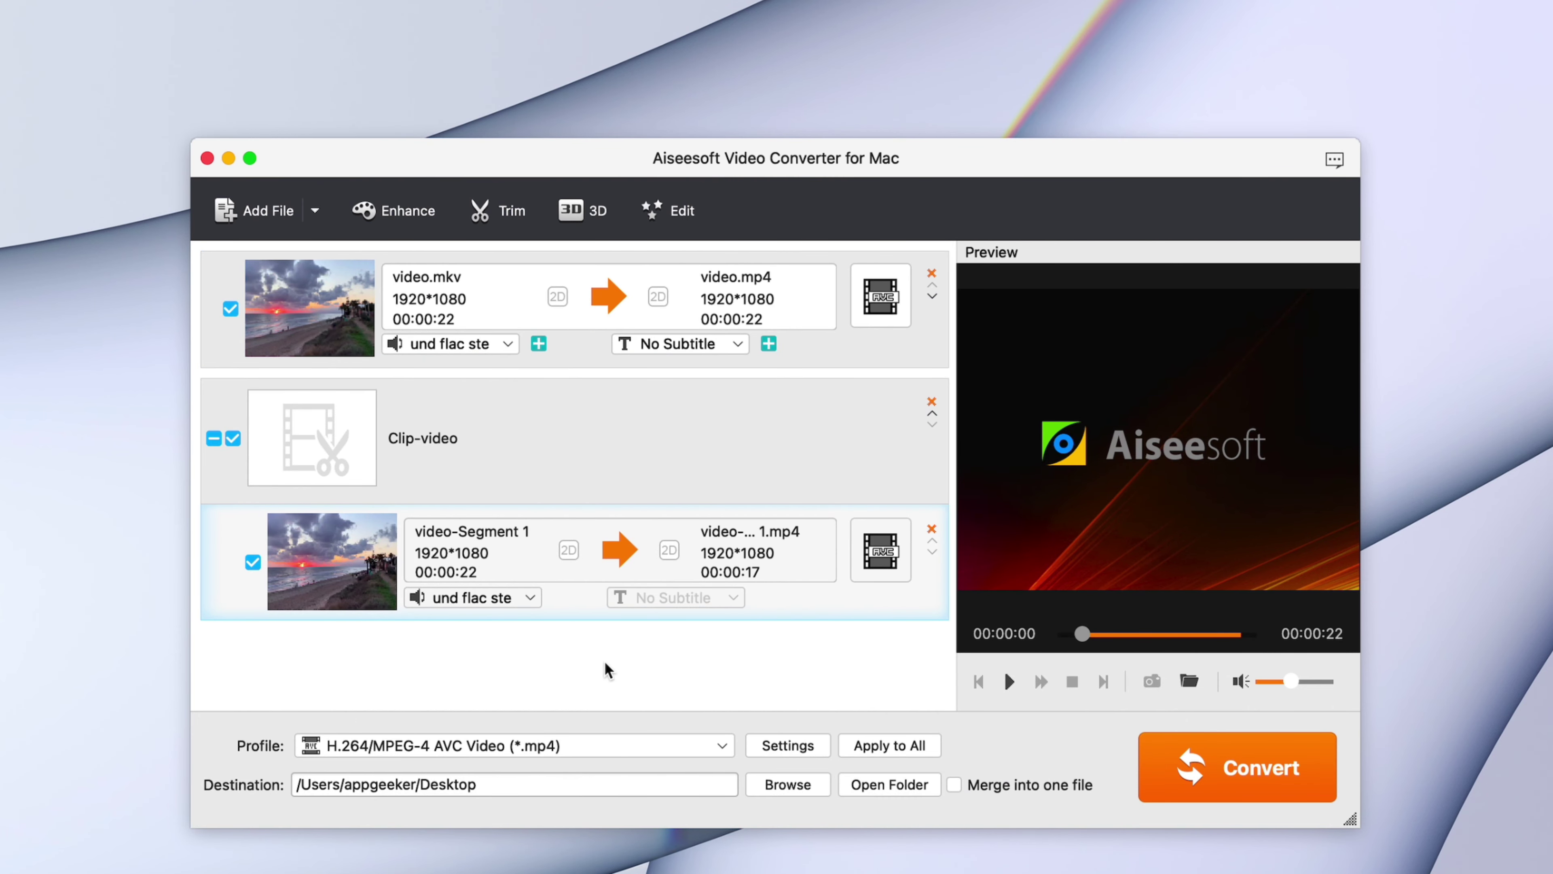
left_click(932, 401)
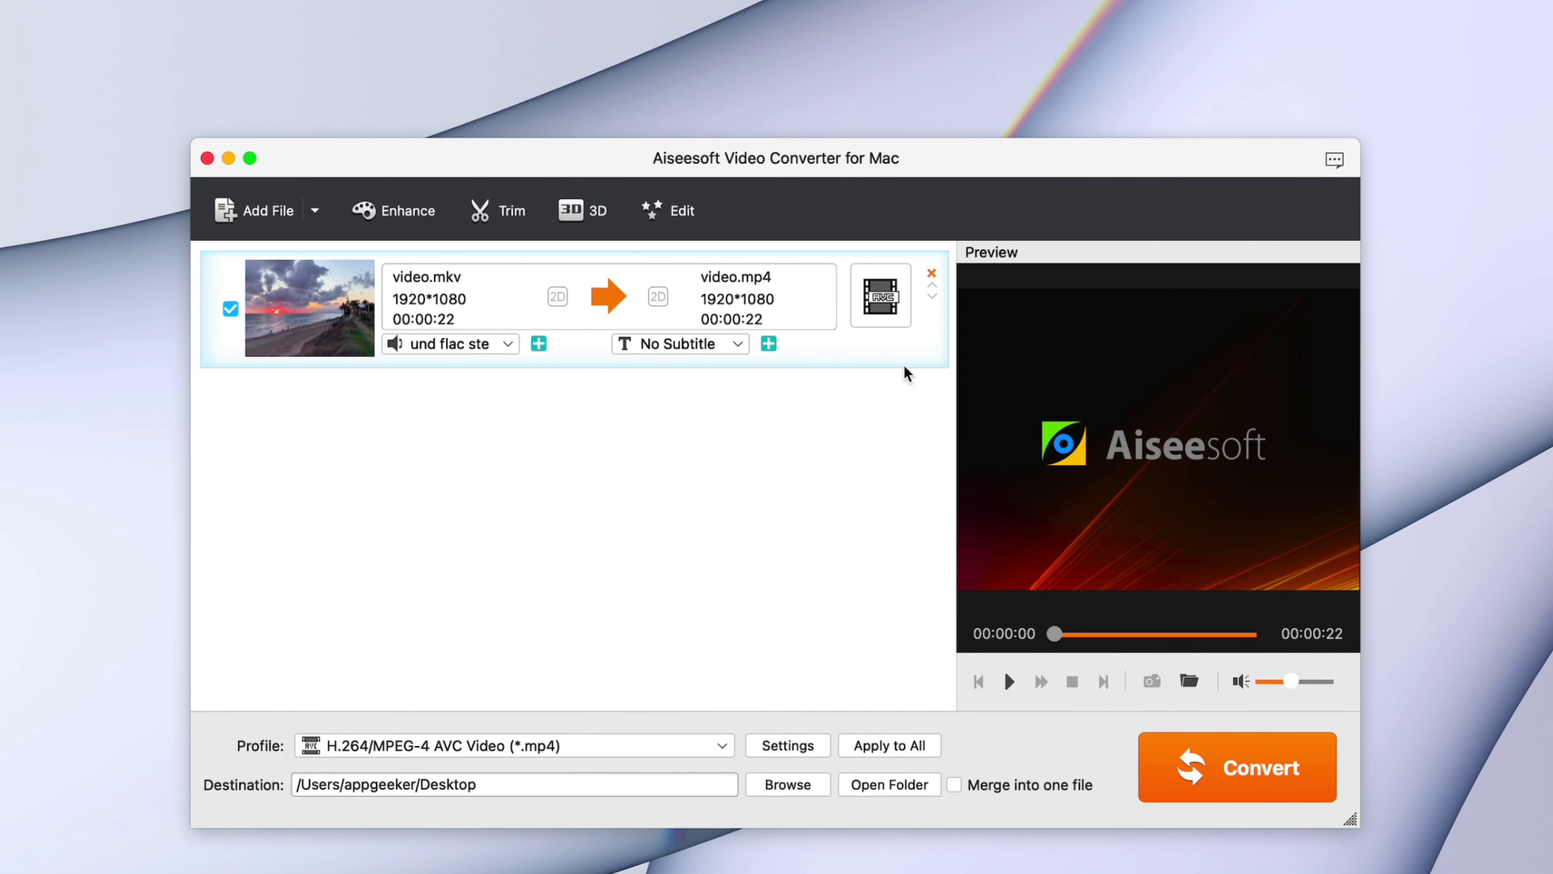
- Crop the video to an area of about 1437 x 808 with zero left and top margins and apply it
left_click(683, 216)
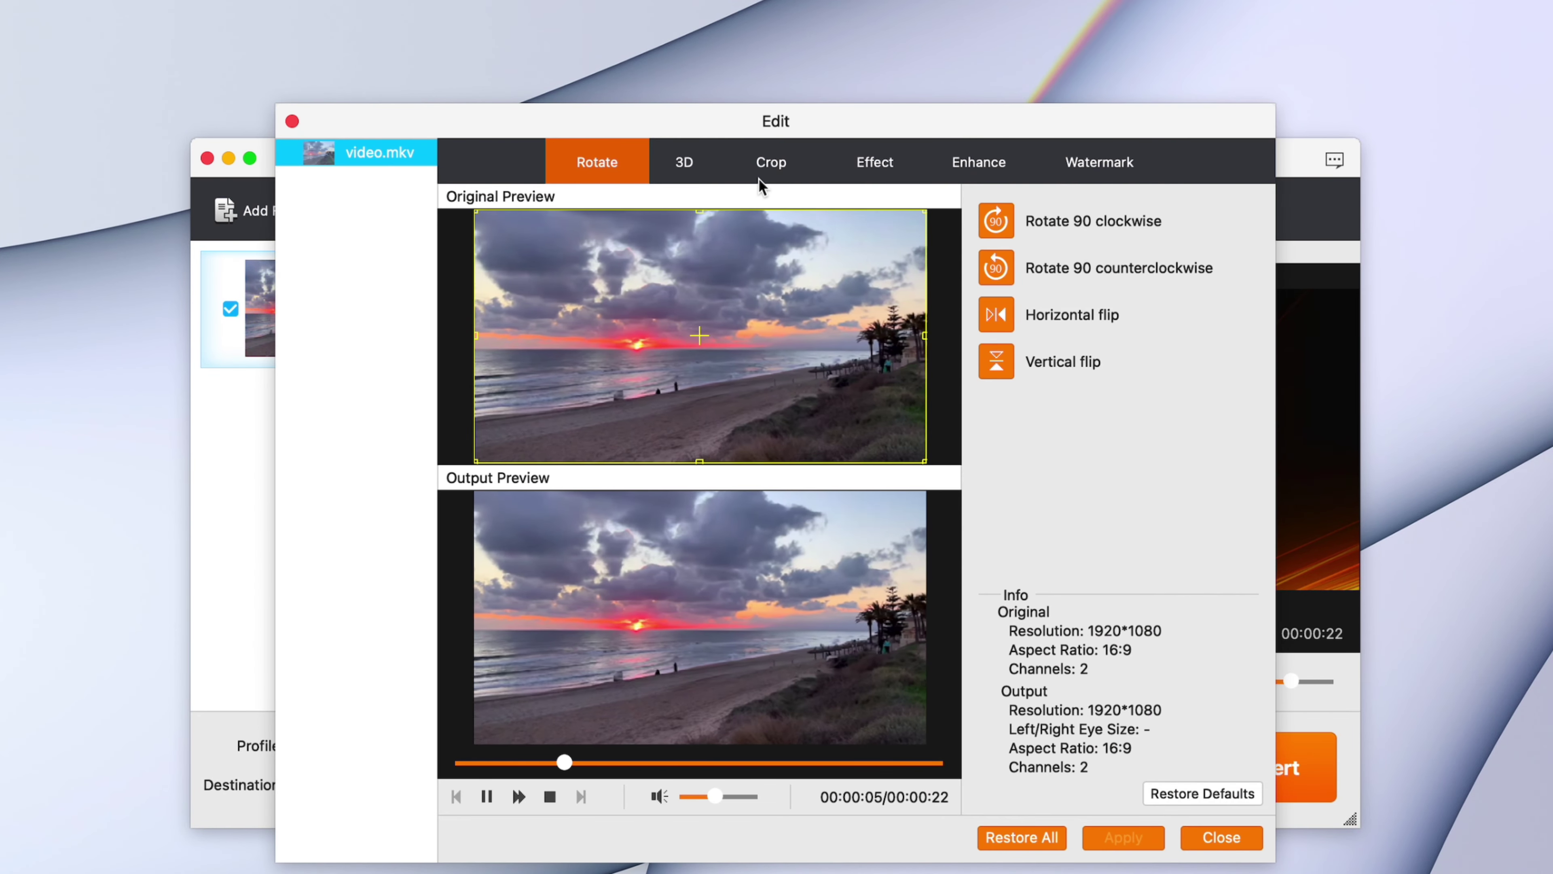
left_click(758, 178)
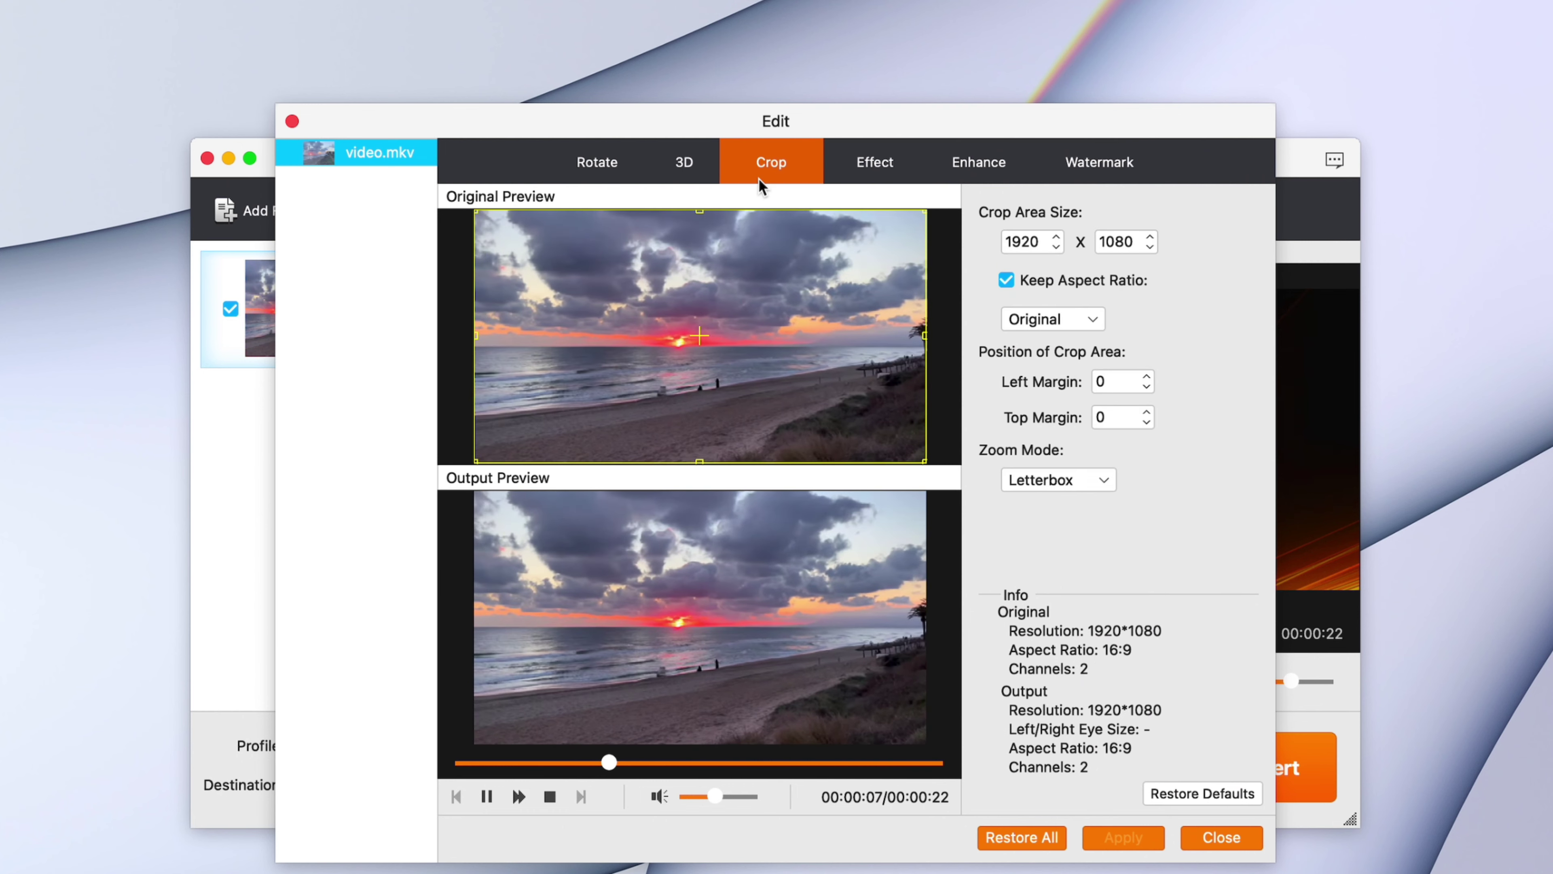
left_click_drag(923, 460, 812, 399)
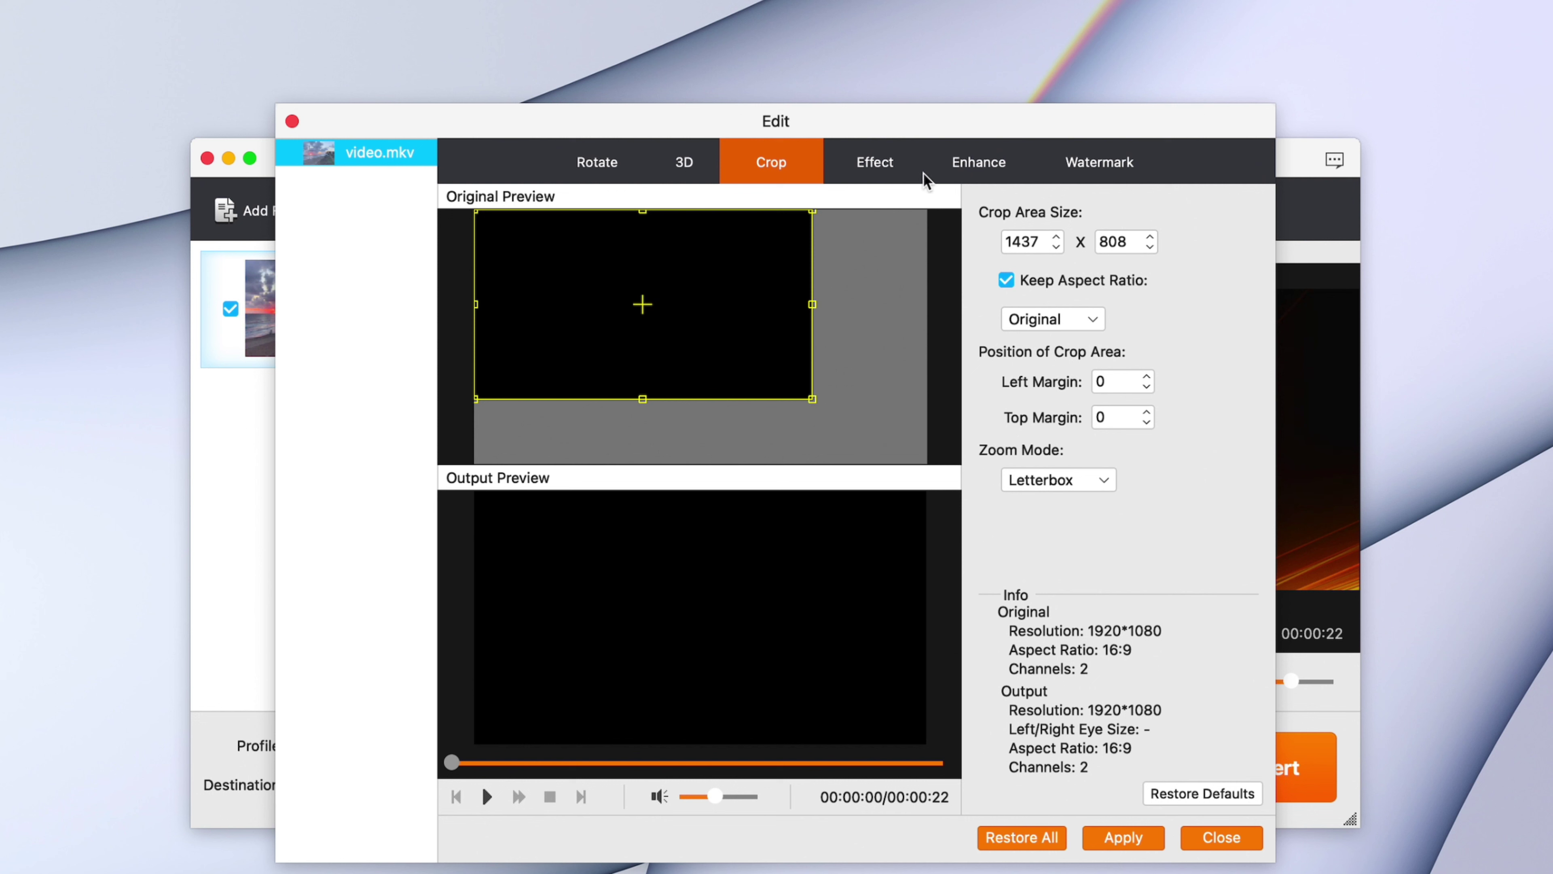
left_click(1124, 839)
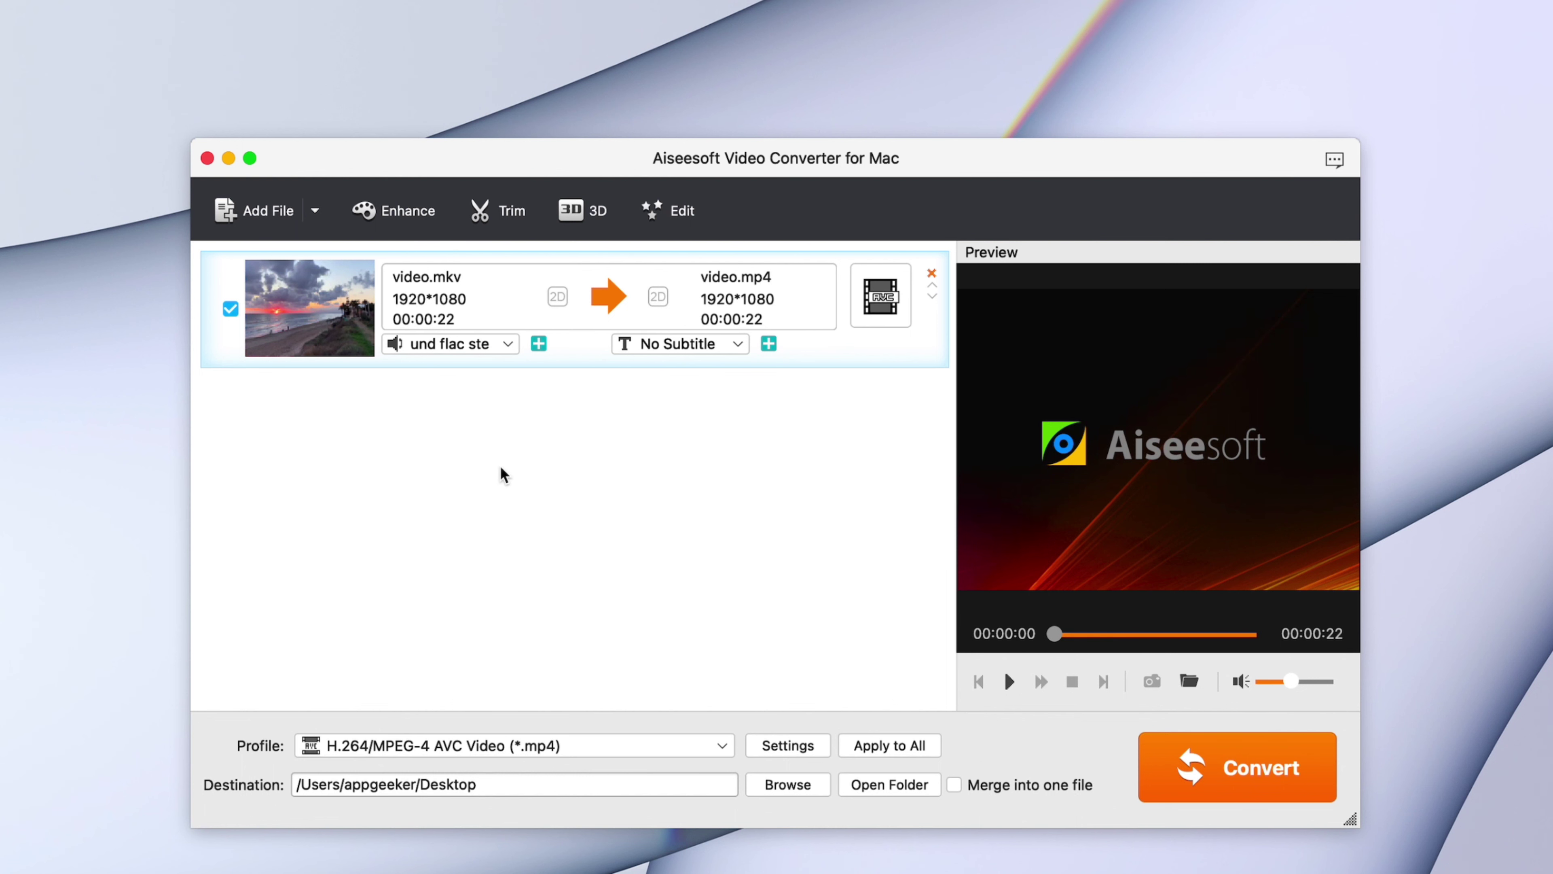
- Choose the Desktop as the destination folder and convert the video to MP4
left_click(816, 791)
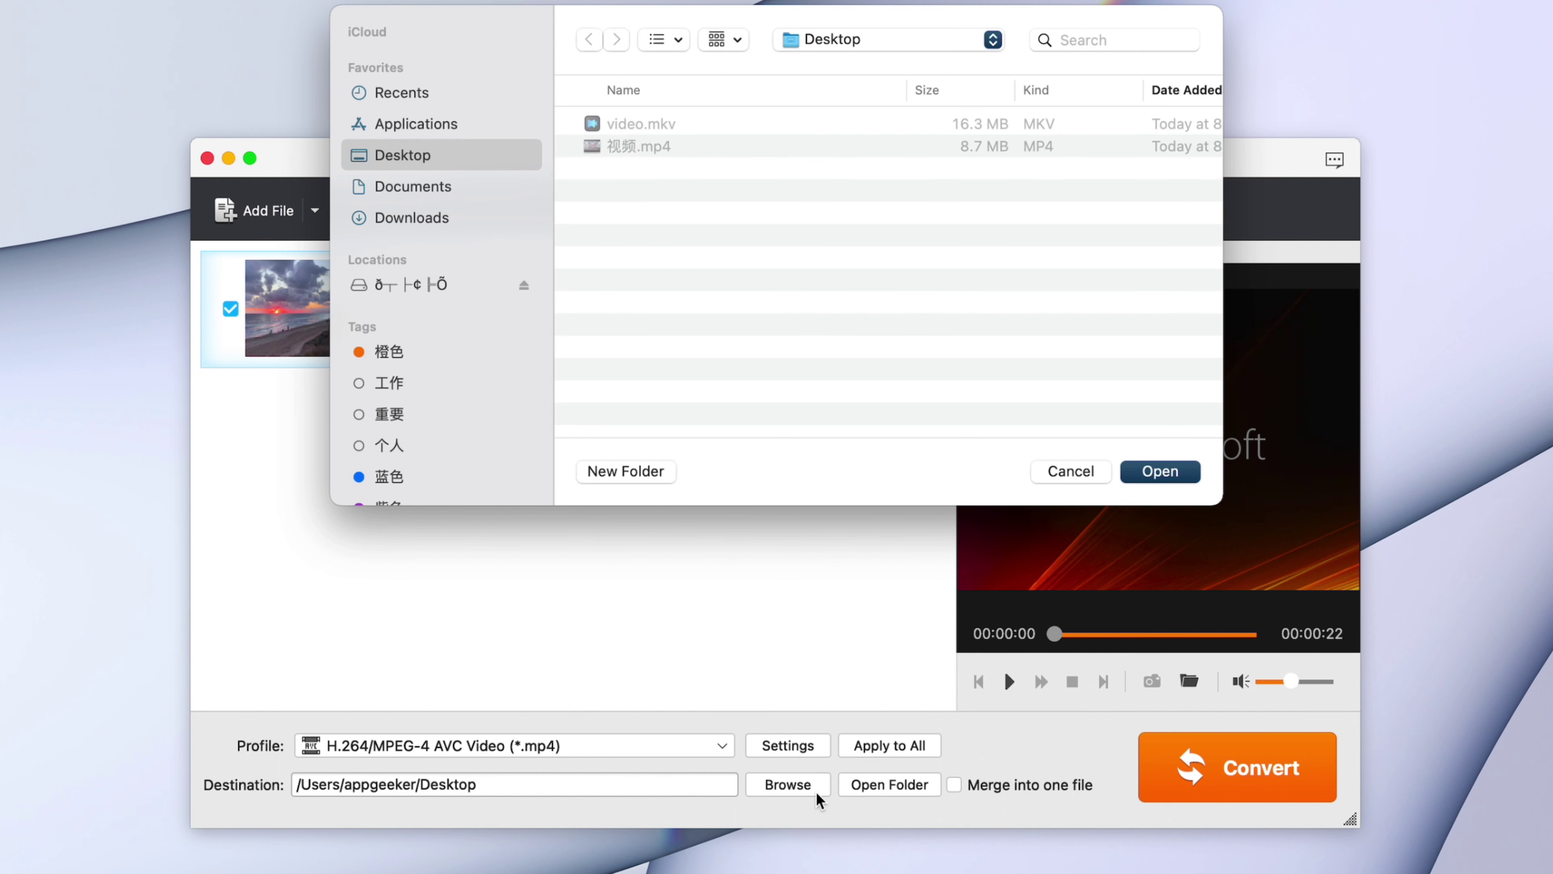
left_click(1153, 472)
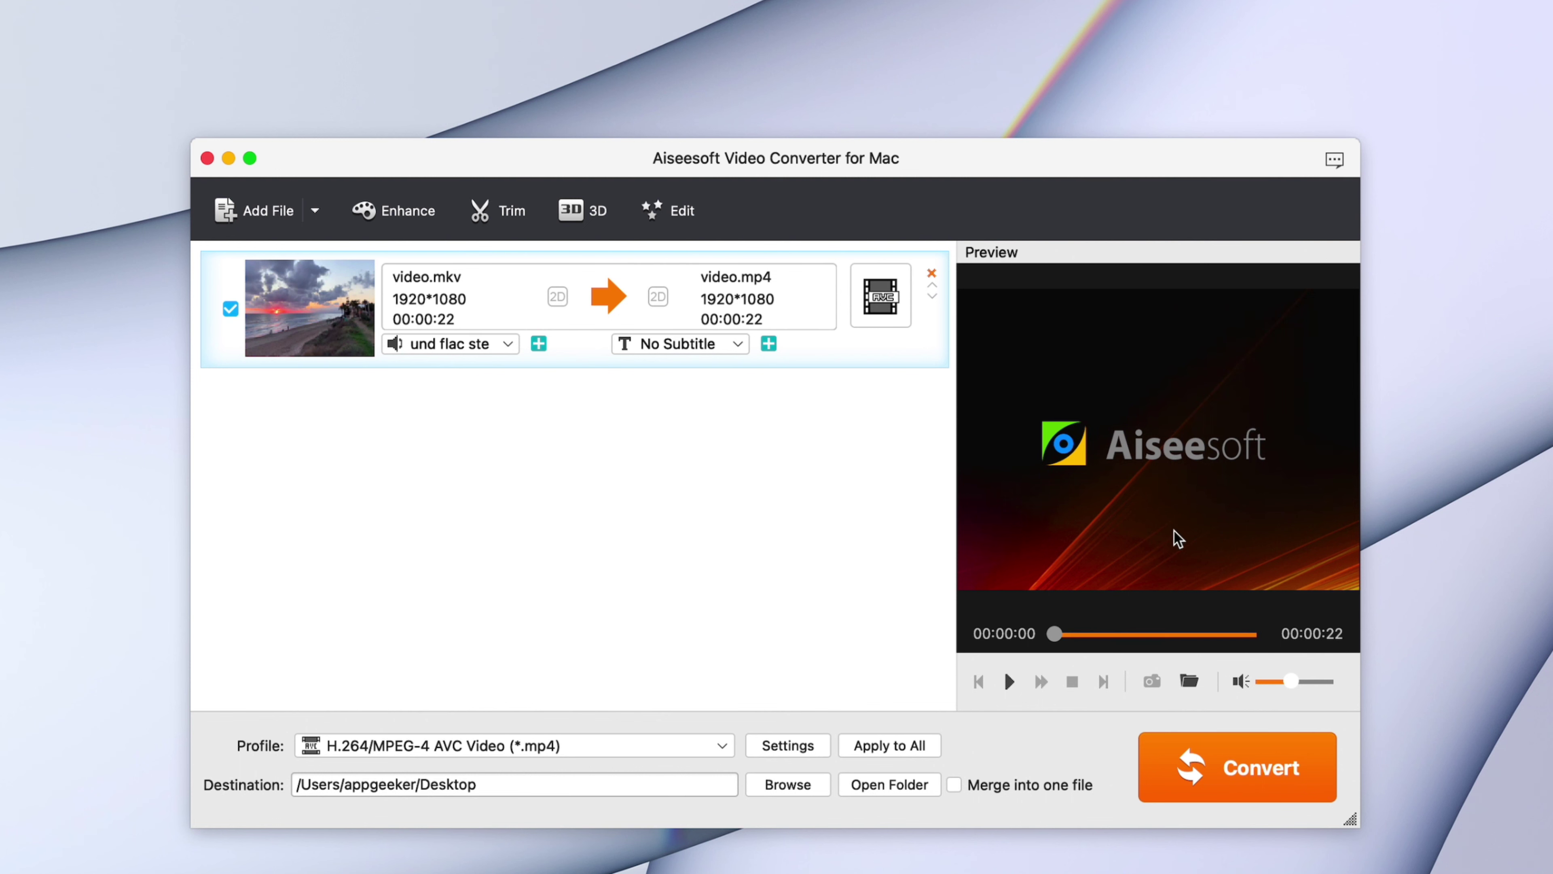
left_click(1234, 783)
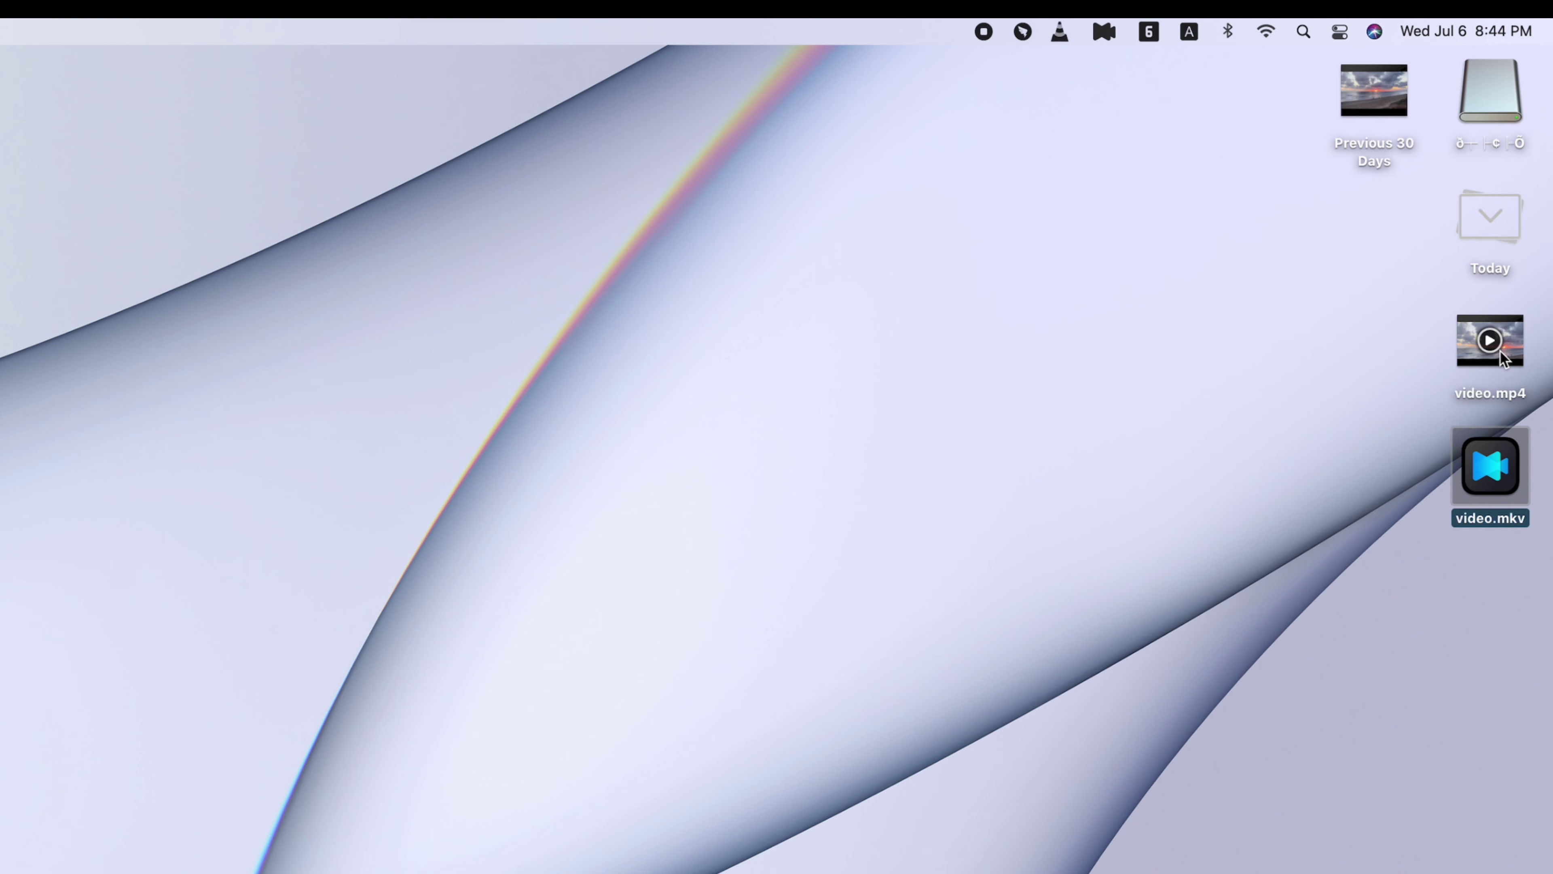
- Open the converted video.mp4 from the Desktop for playback and enlarge the player window
left_click(1492, 343)
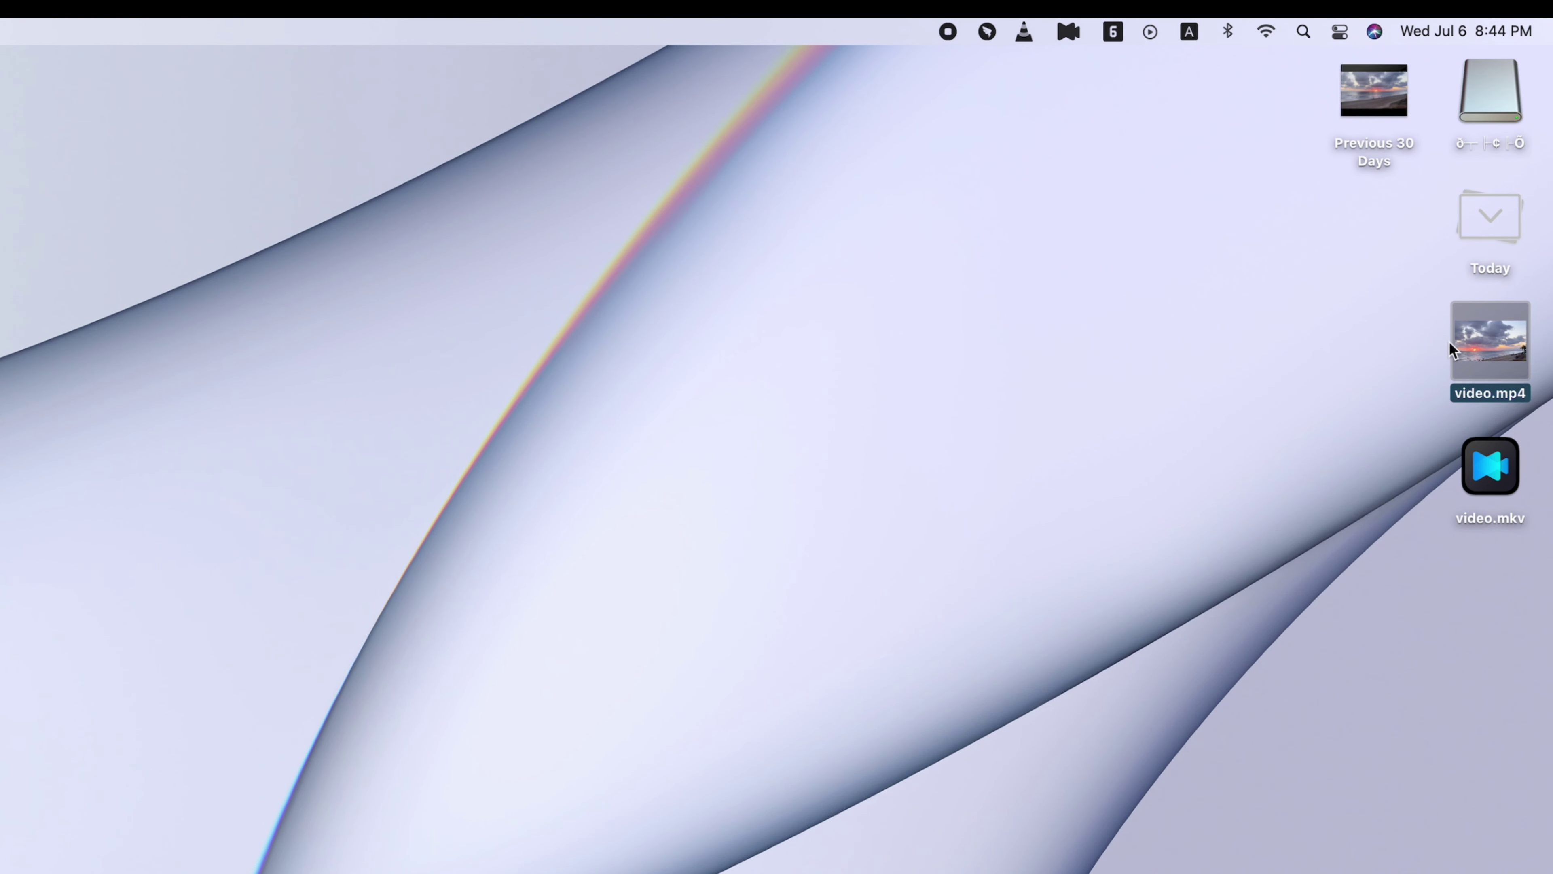
left_click(1469, 344)
right_click(1468, 346)
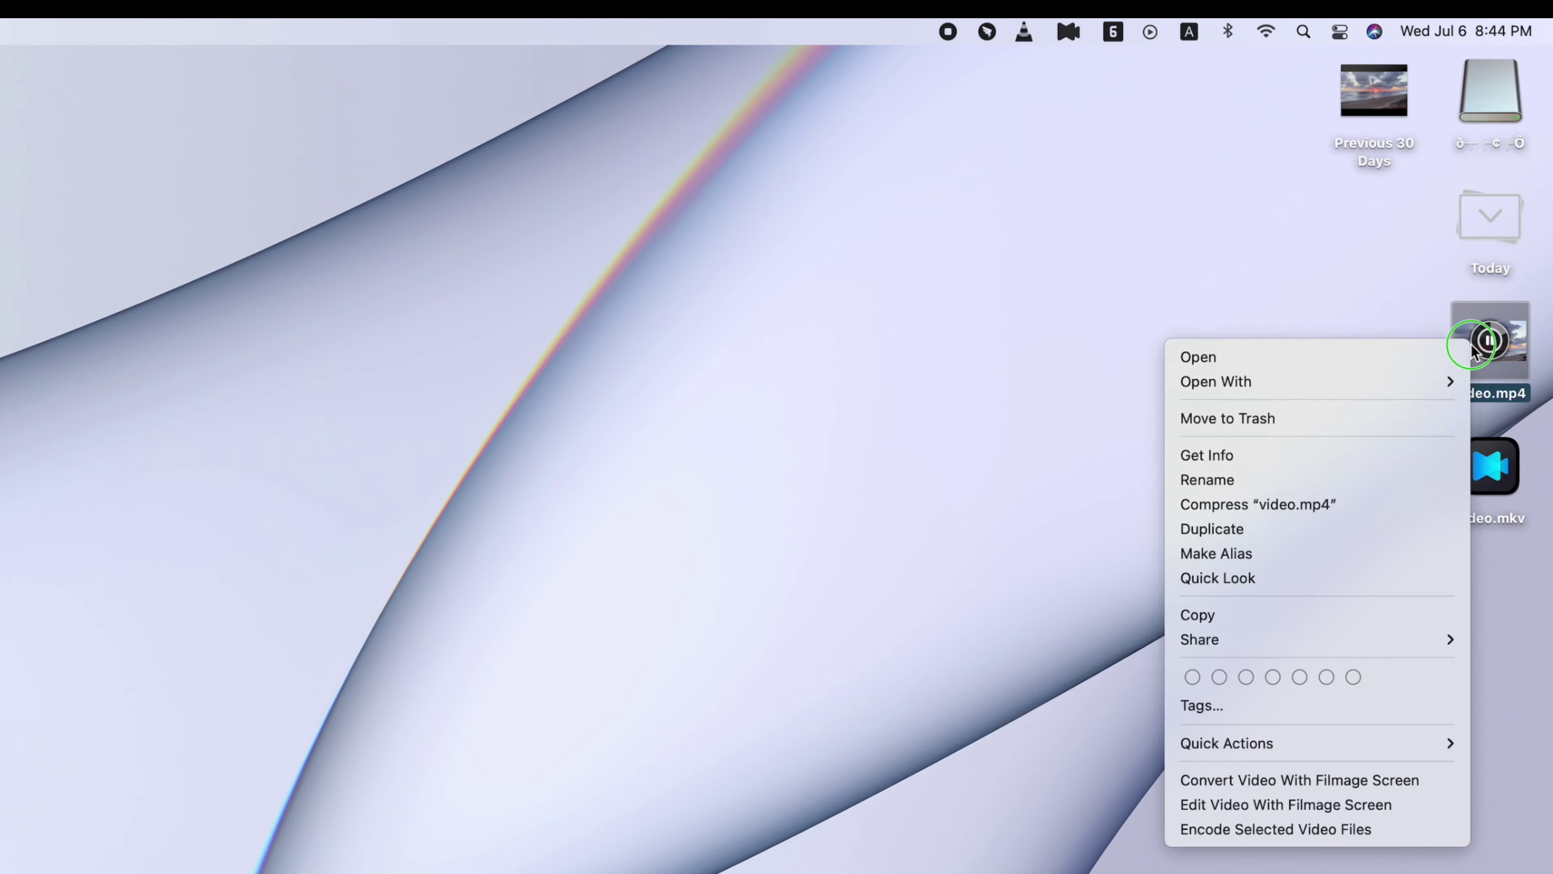
left_click(1328, 356)
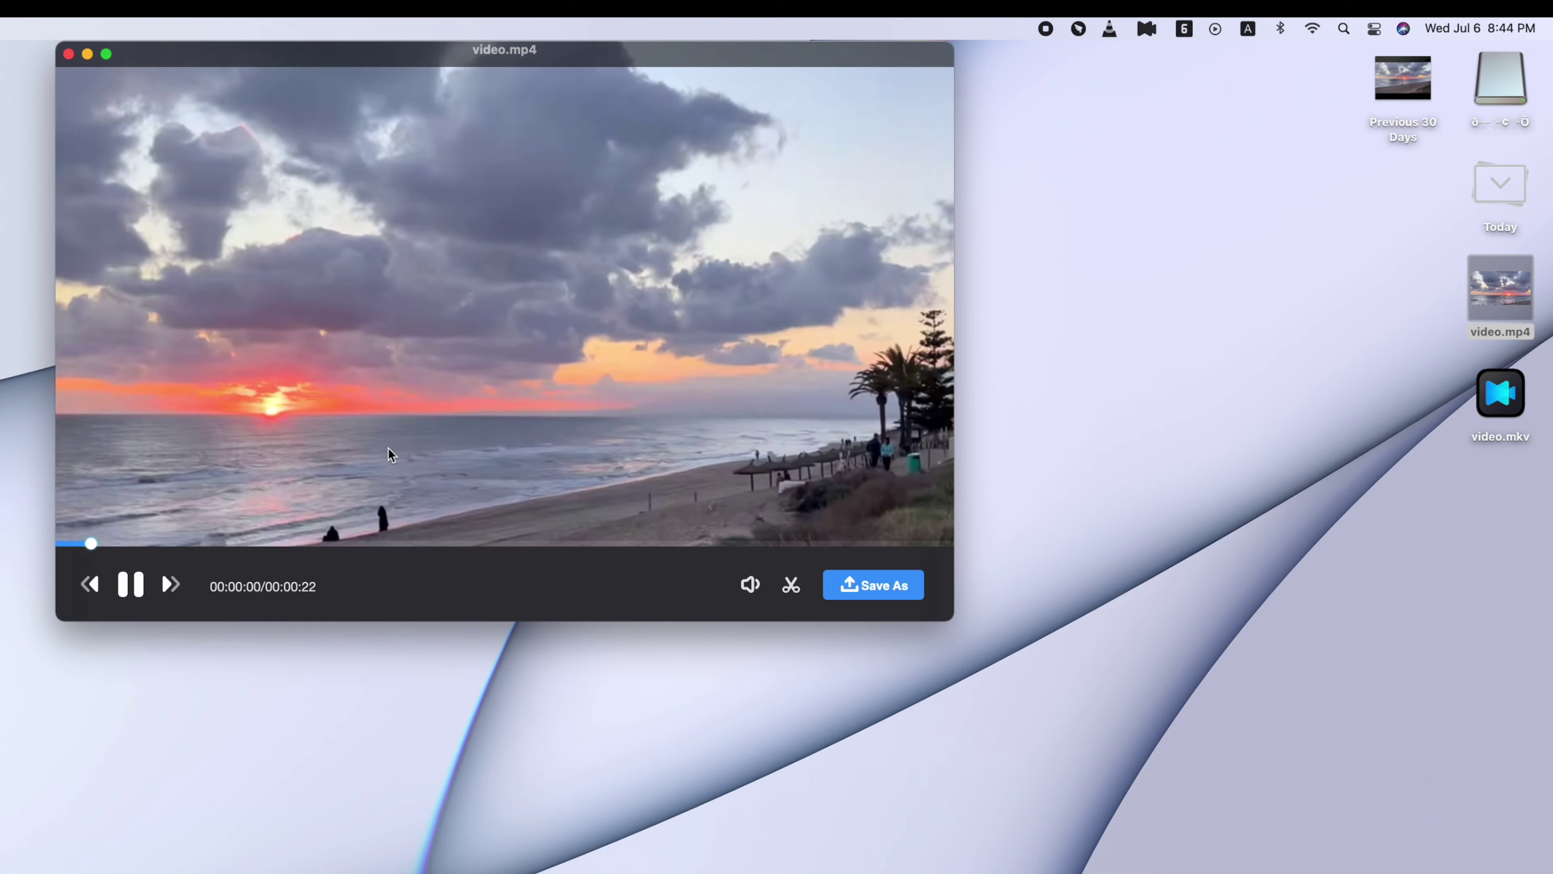
left_click(108, 56)
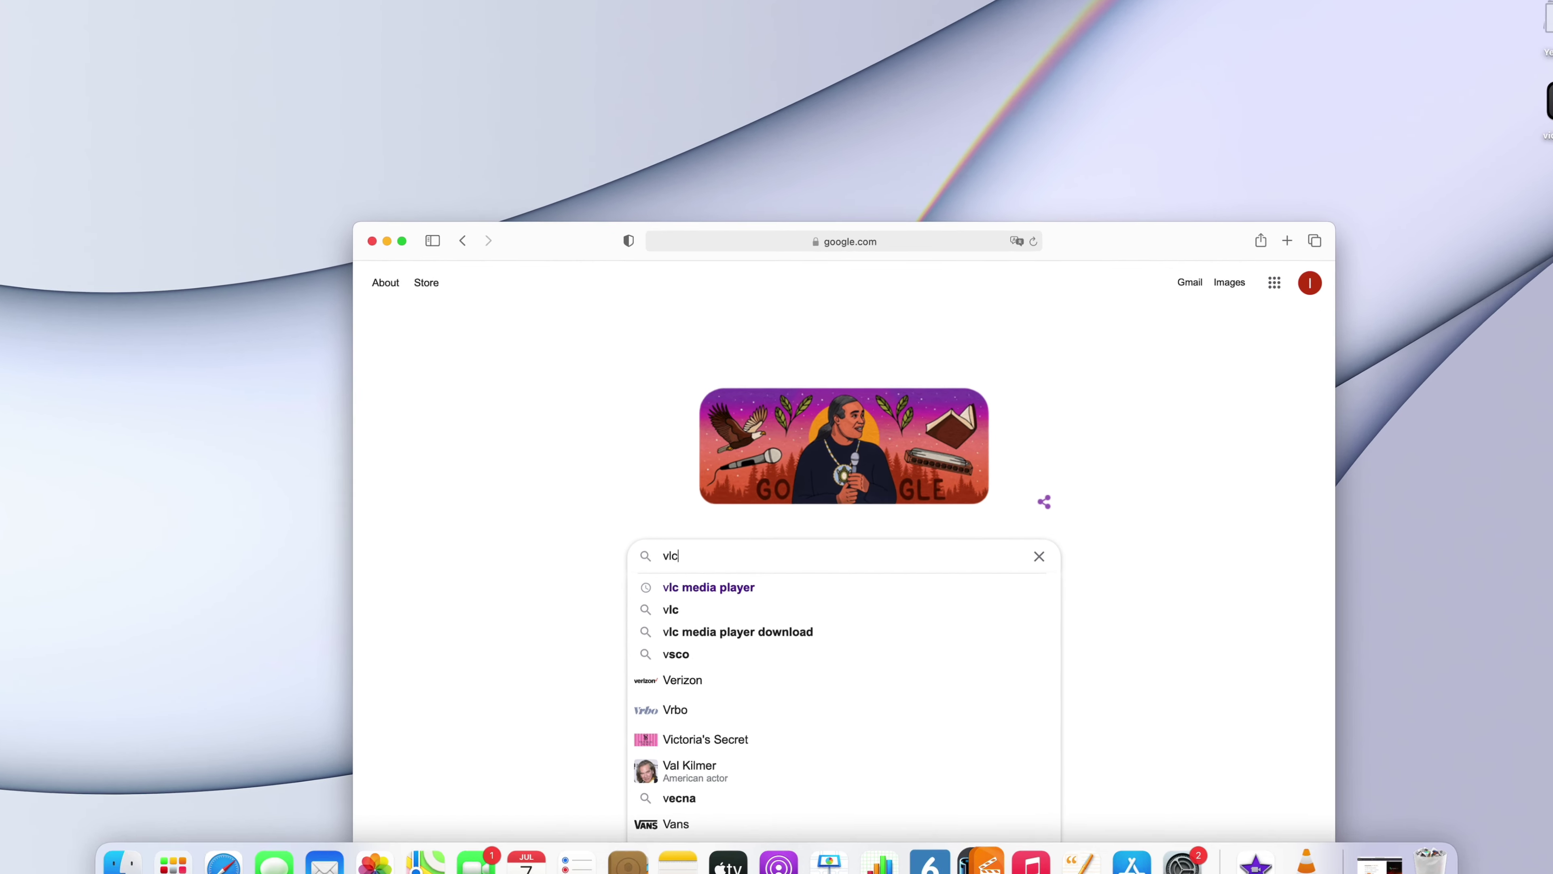
- Switch to Safari and enter "vlc media player" as the Google search query
type("media")
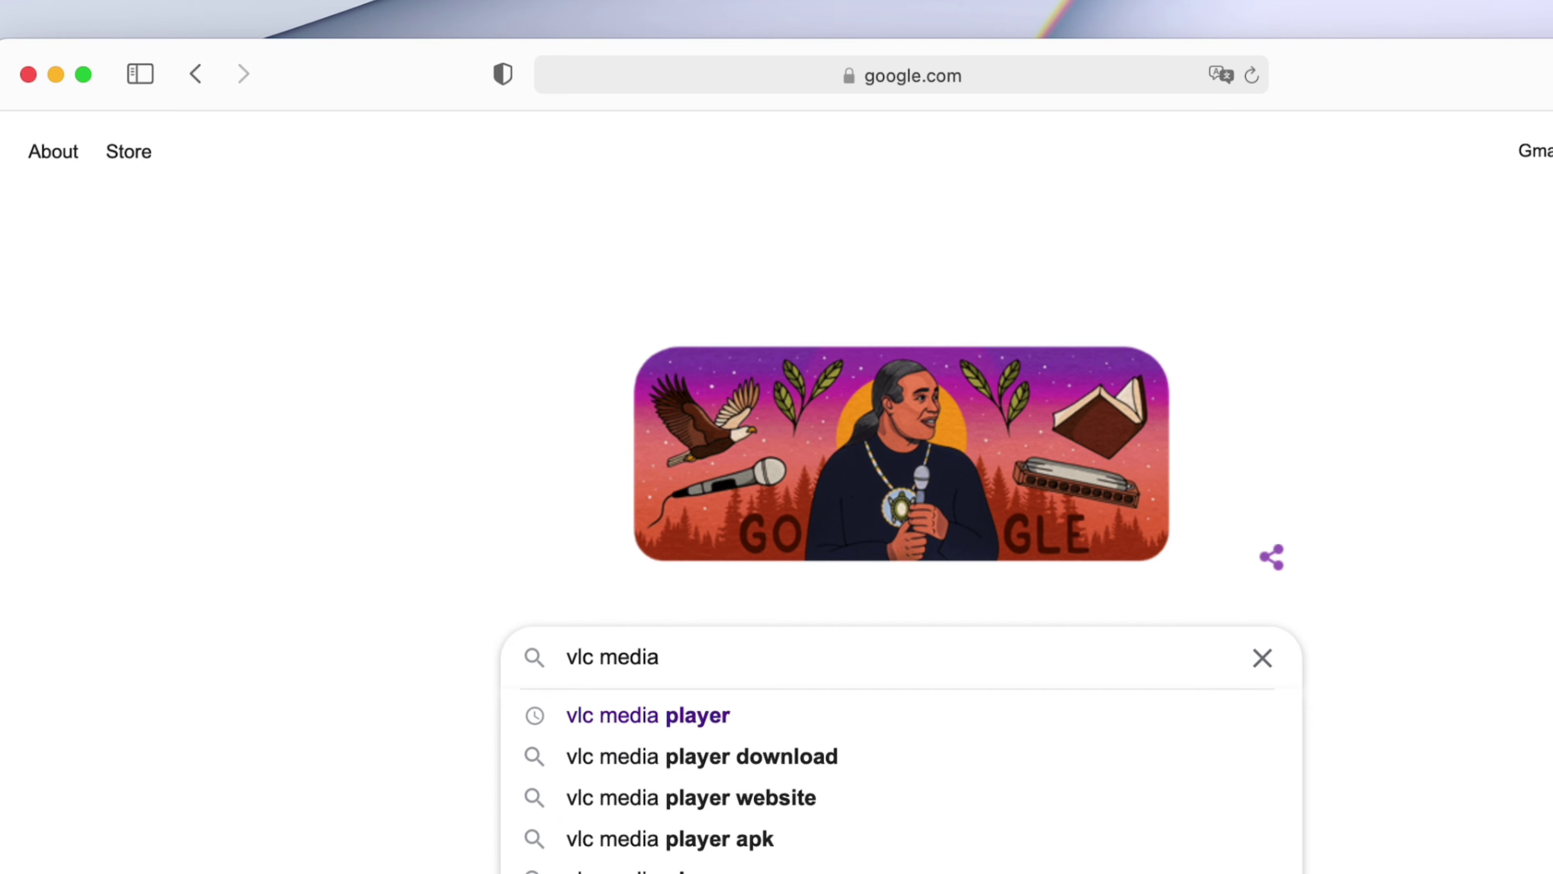
type(" player")
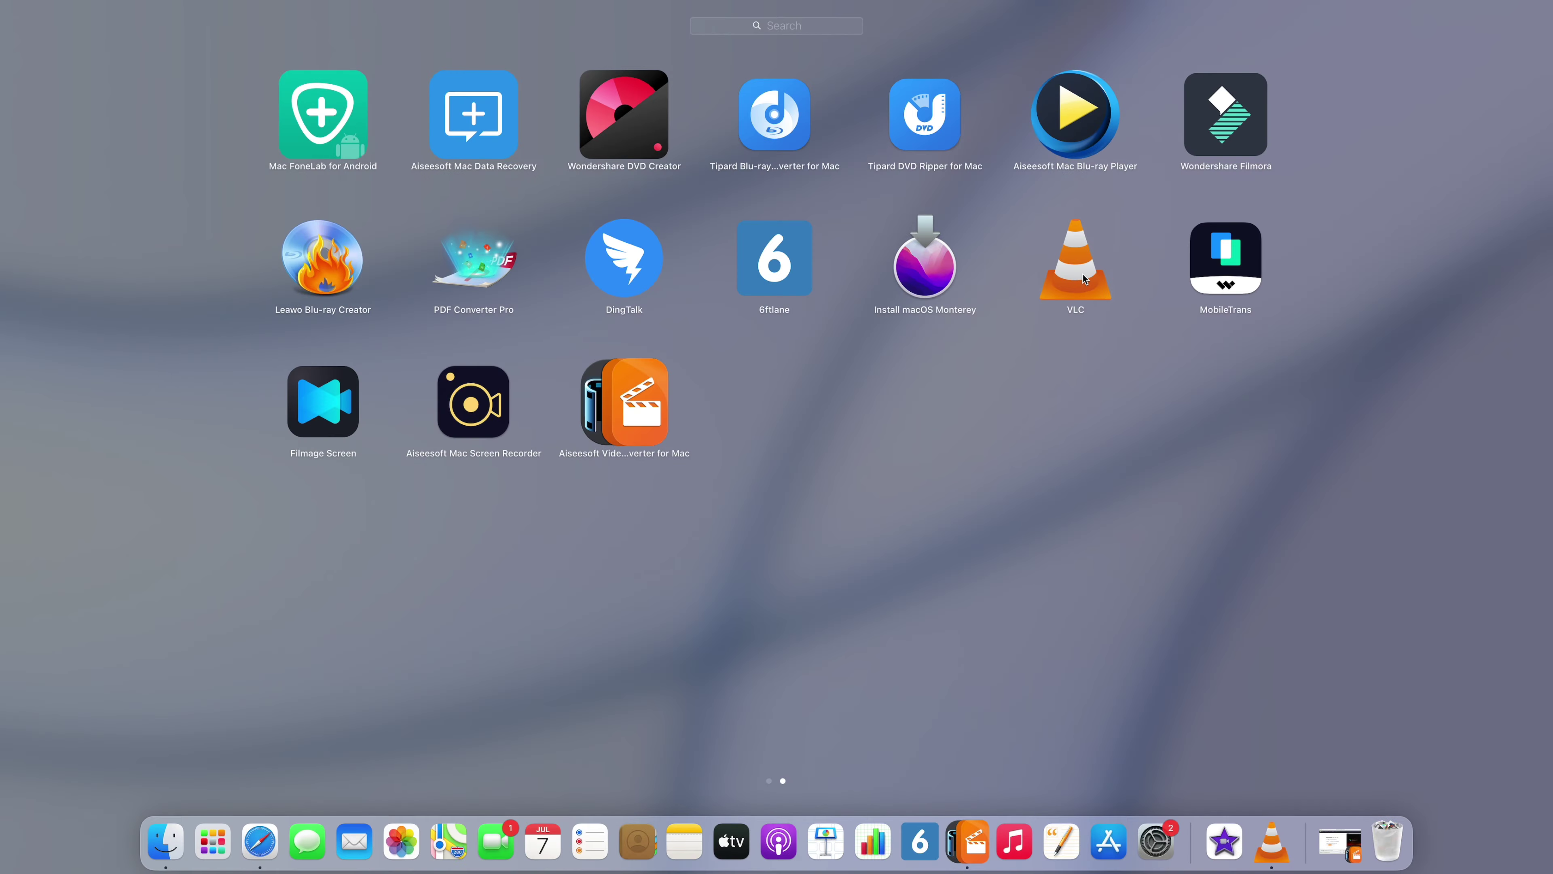
- Launch VLC media player and open its Convert / Stream dialog
left_click(1082, 273)
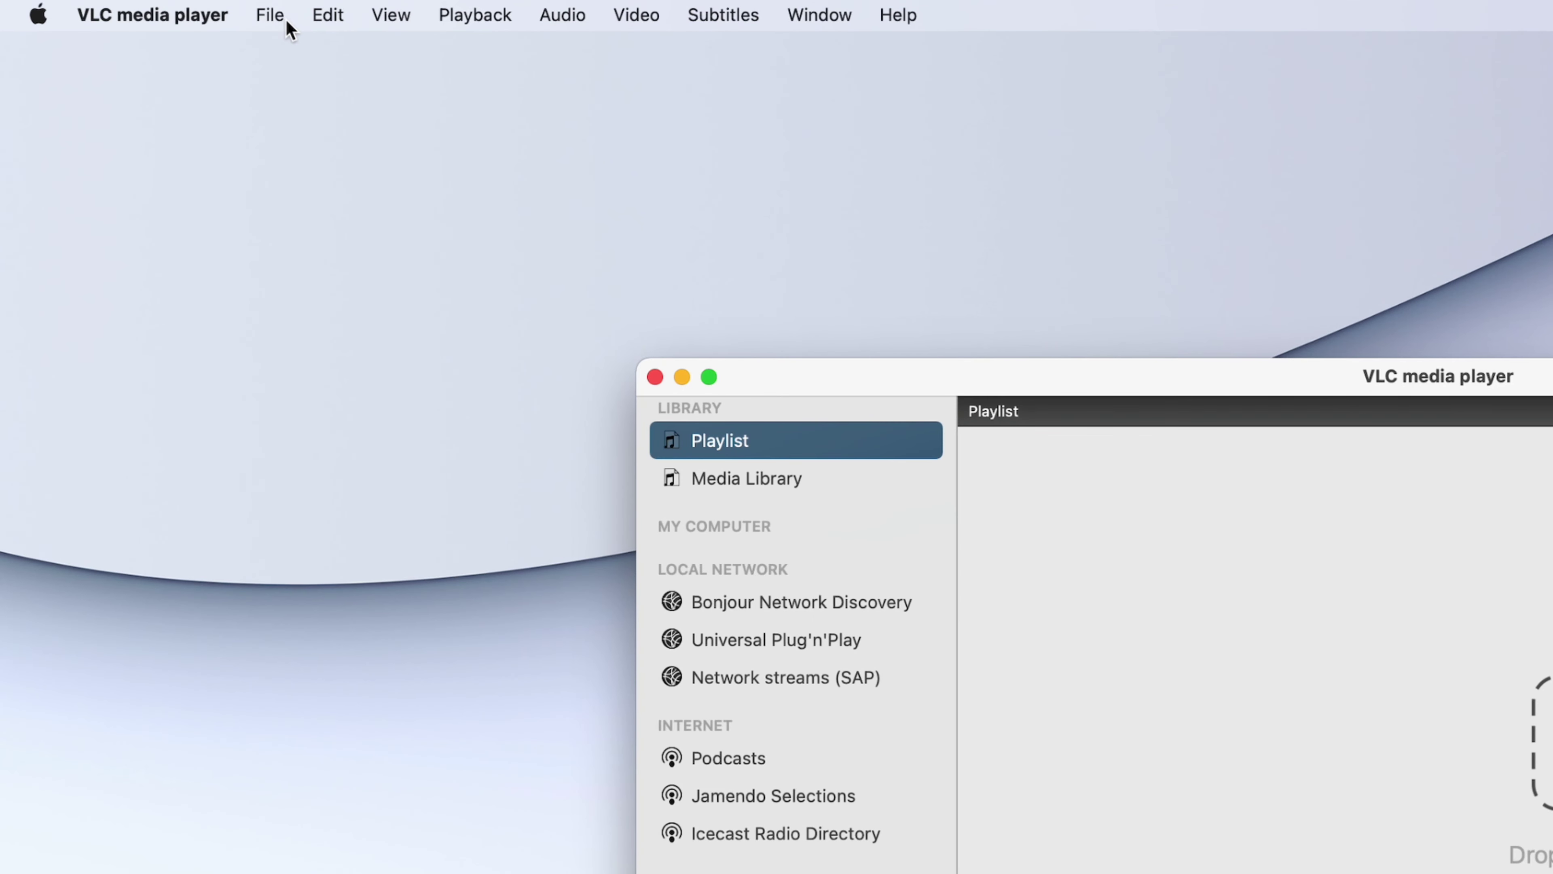
left_click(286, 23)
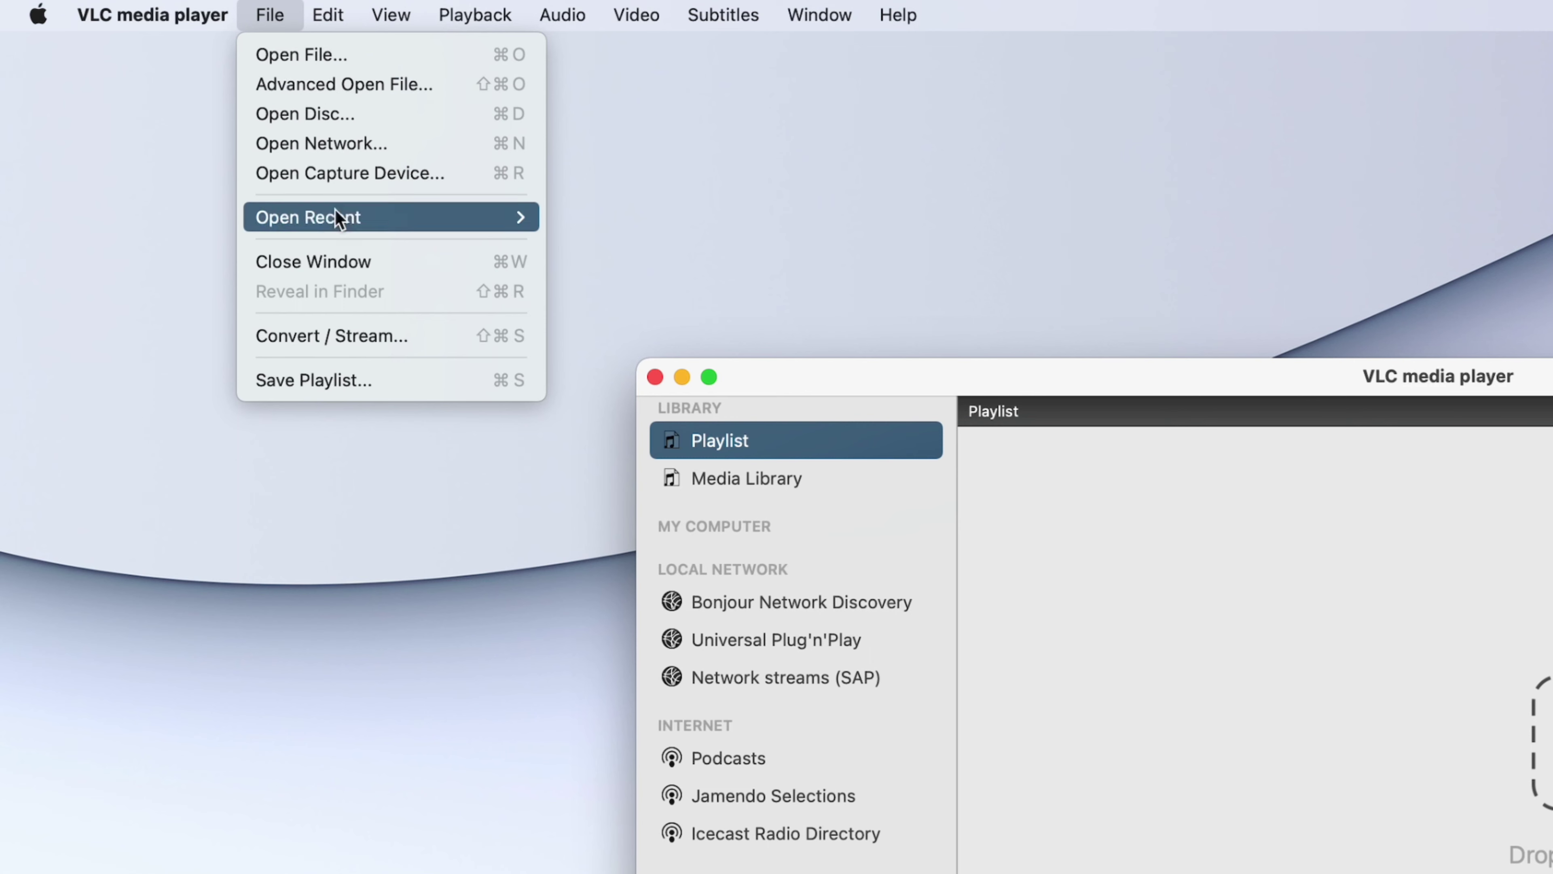
left_click(369, 337)
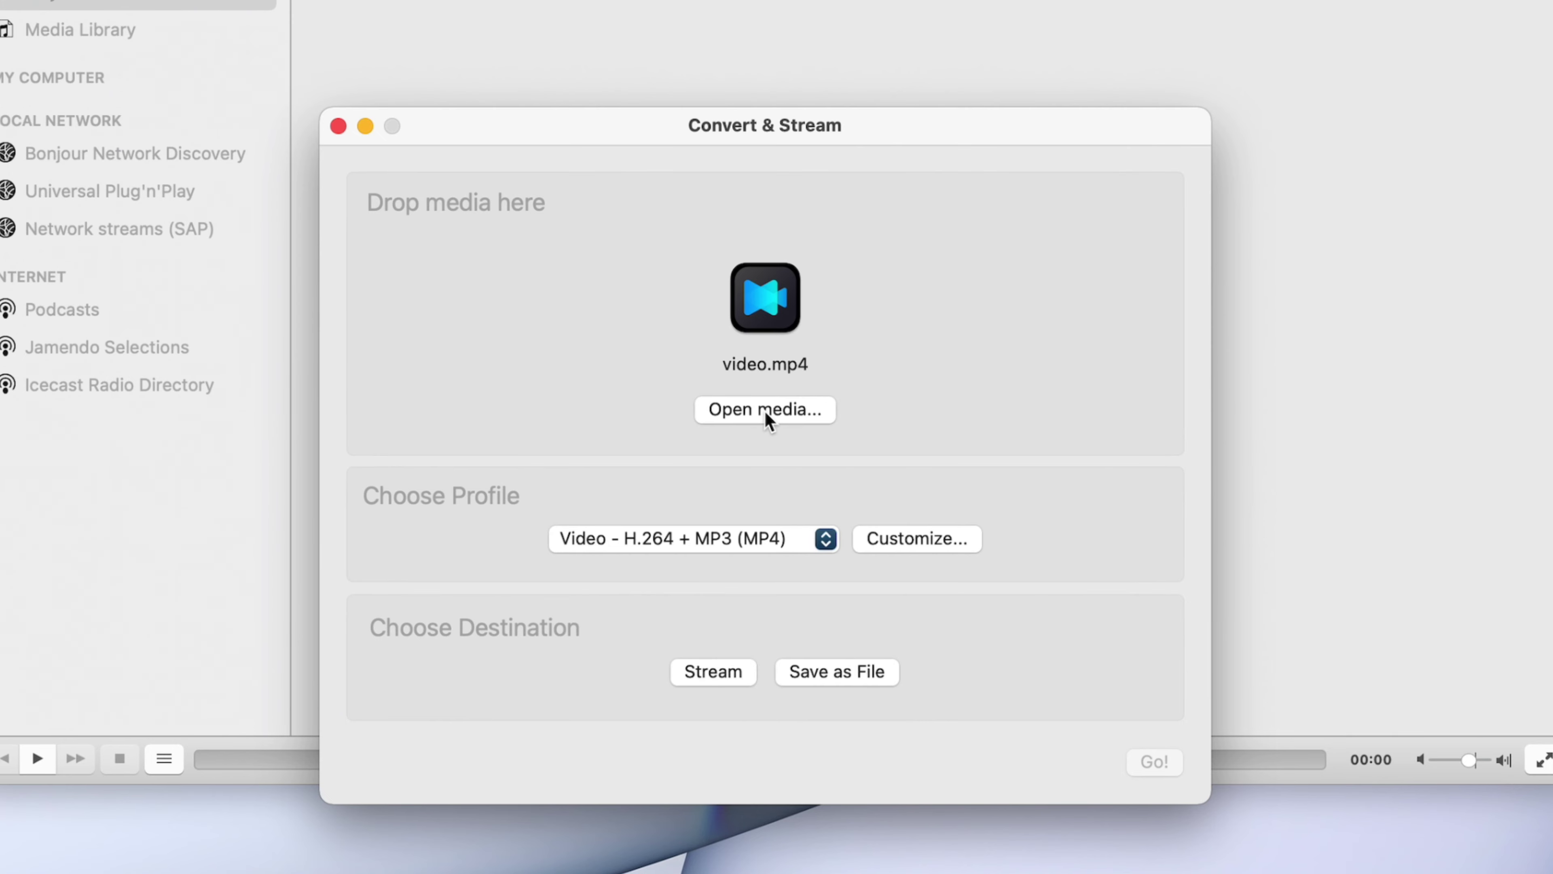
- Load video.mkv from the Desktop as the source media and choose the profile Video - H.264 + MP3 (MP4)
left_click(765, 411)
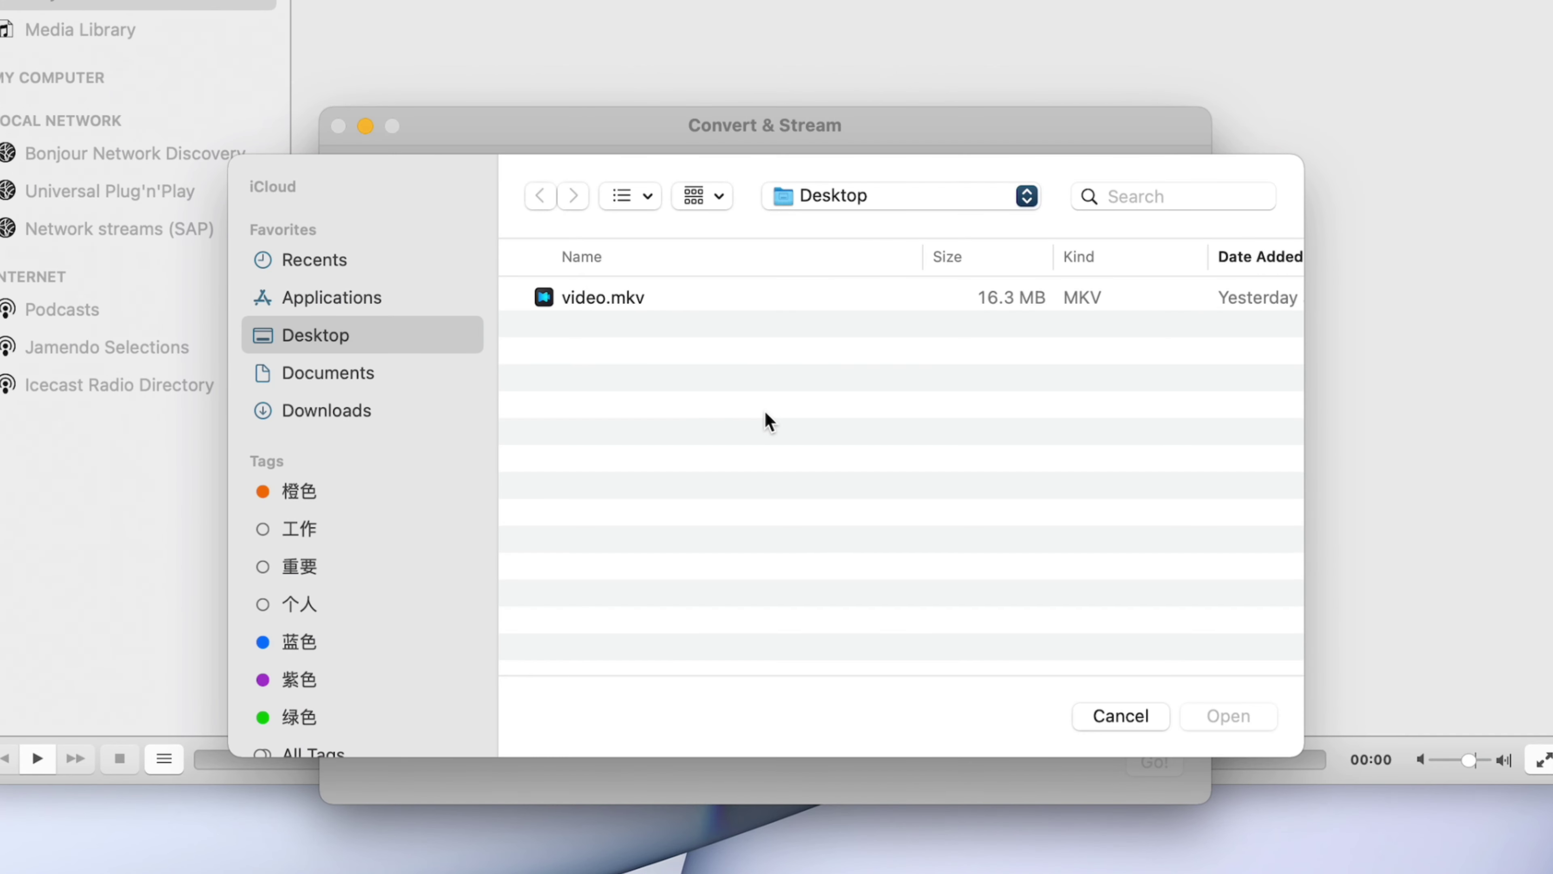
left_click(636, 300)
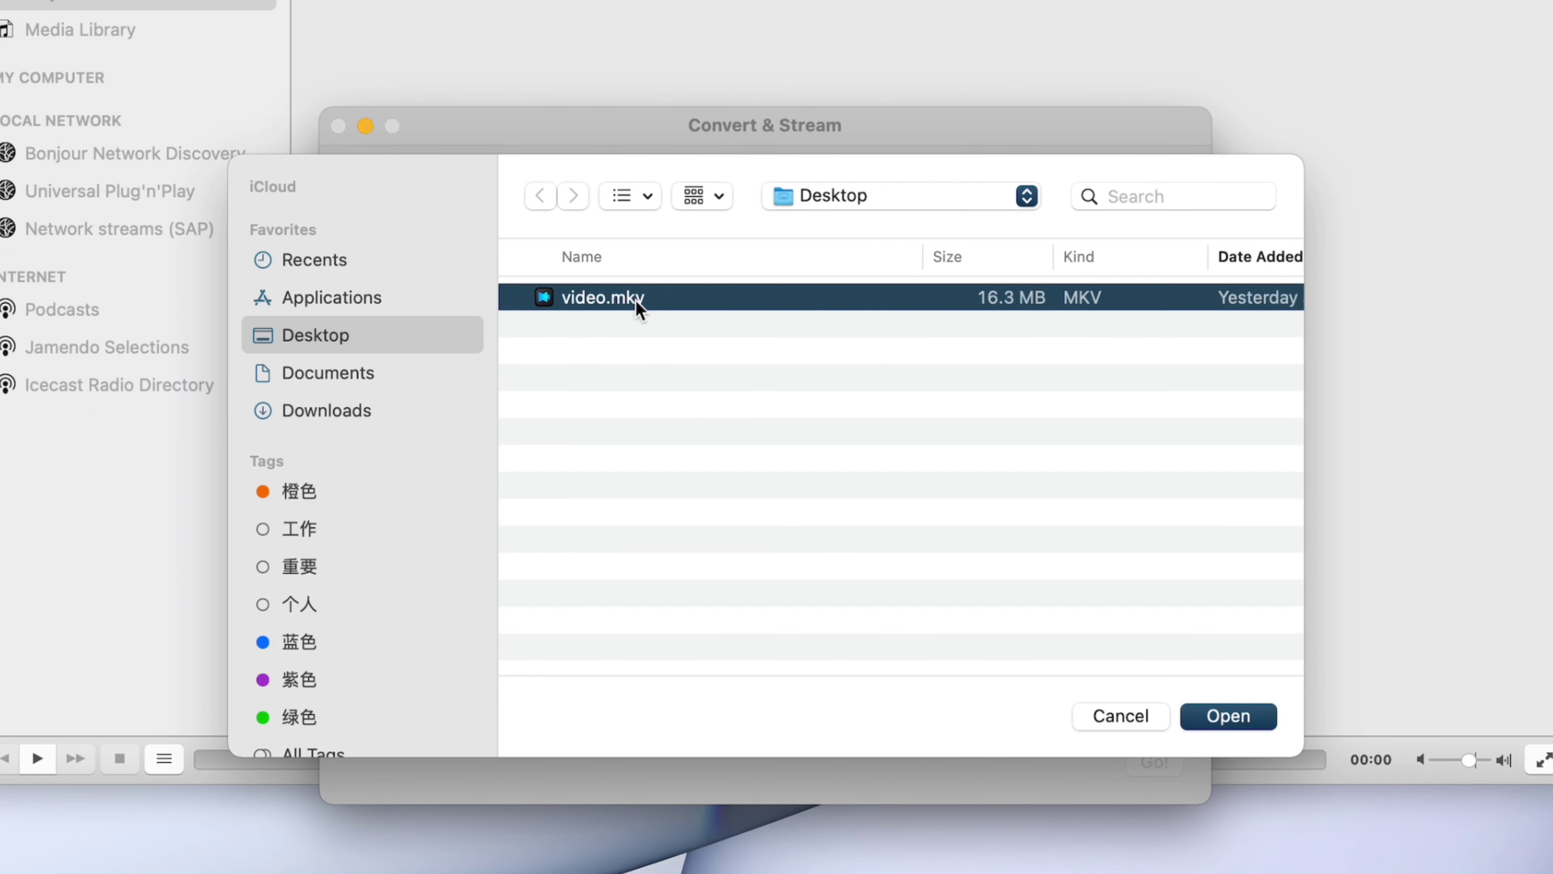
left_click(1187, 718)
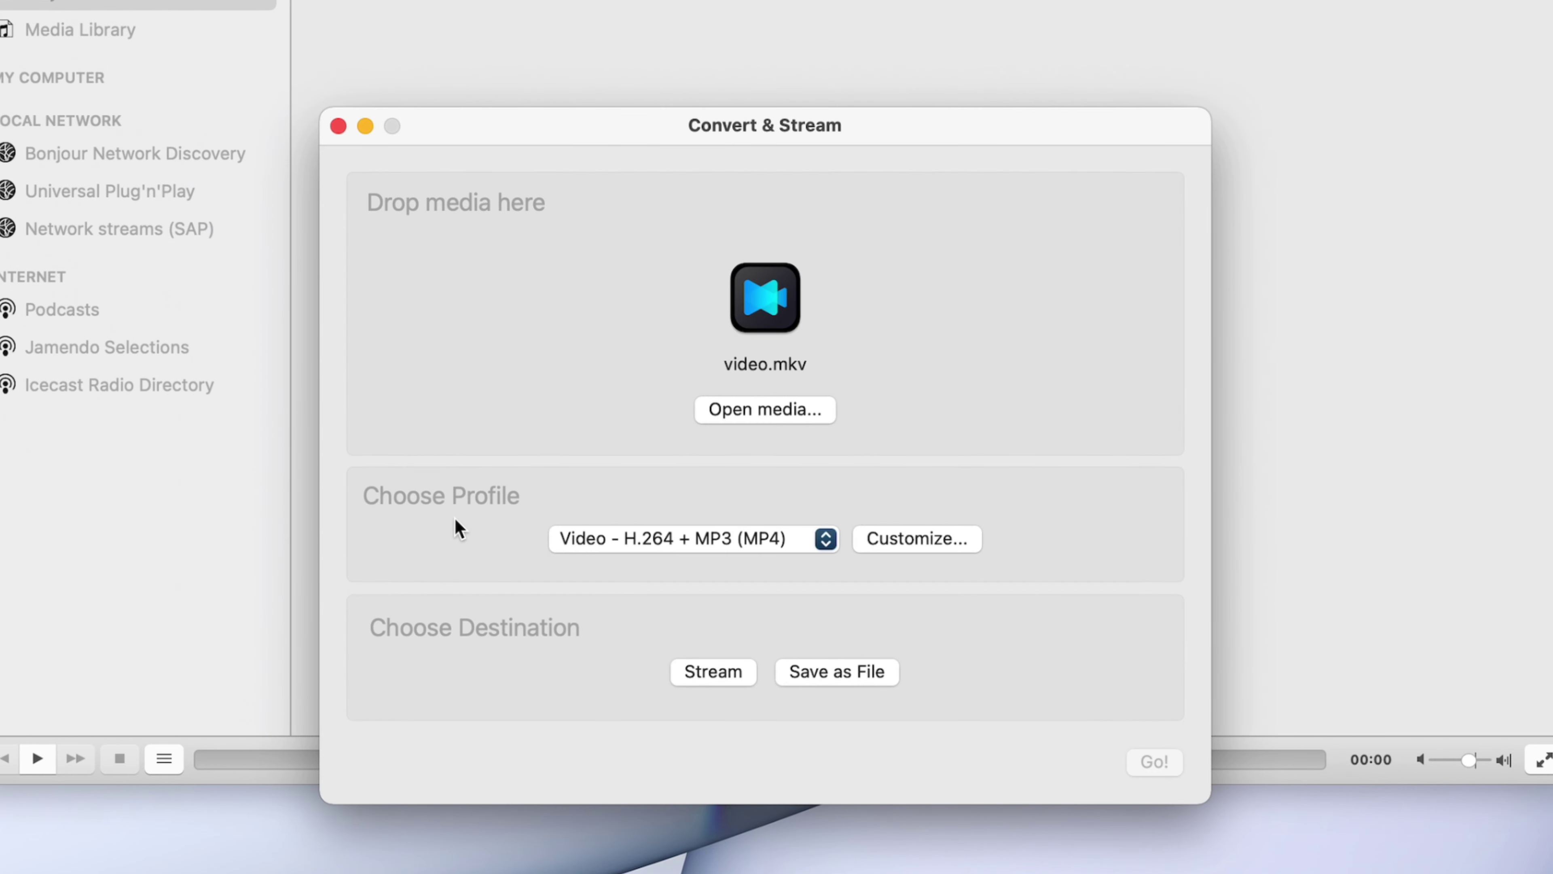
left_click(825, 540)
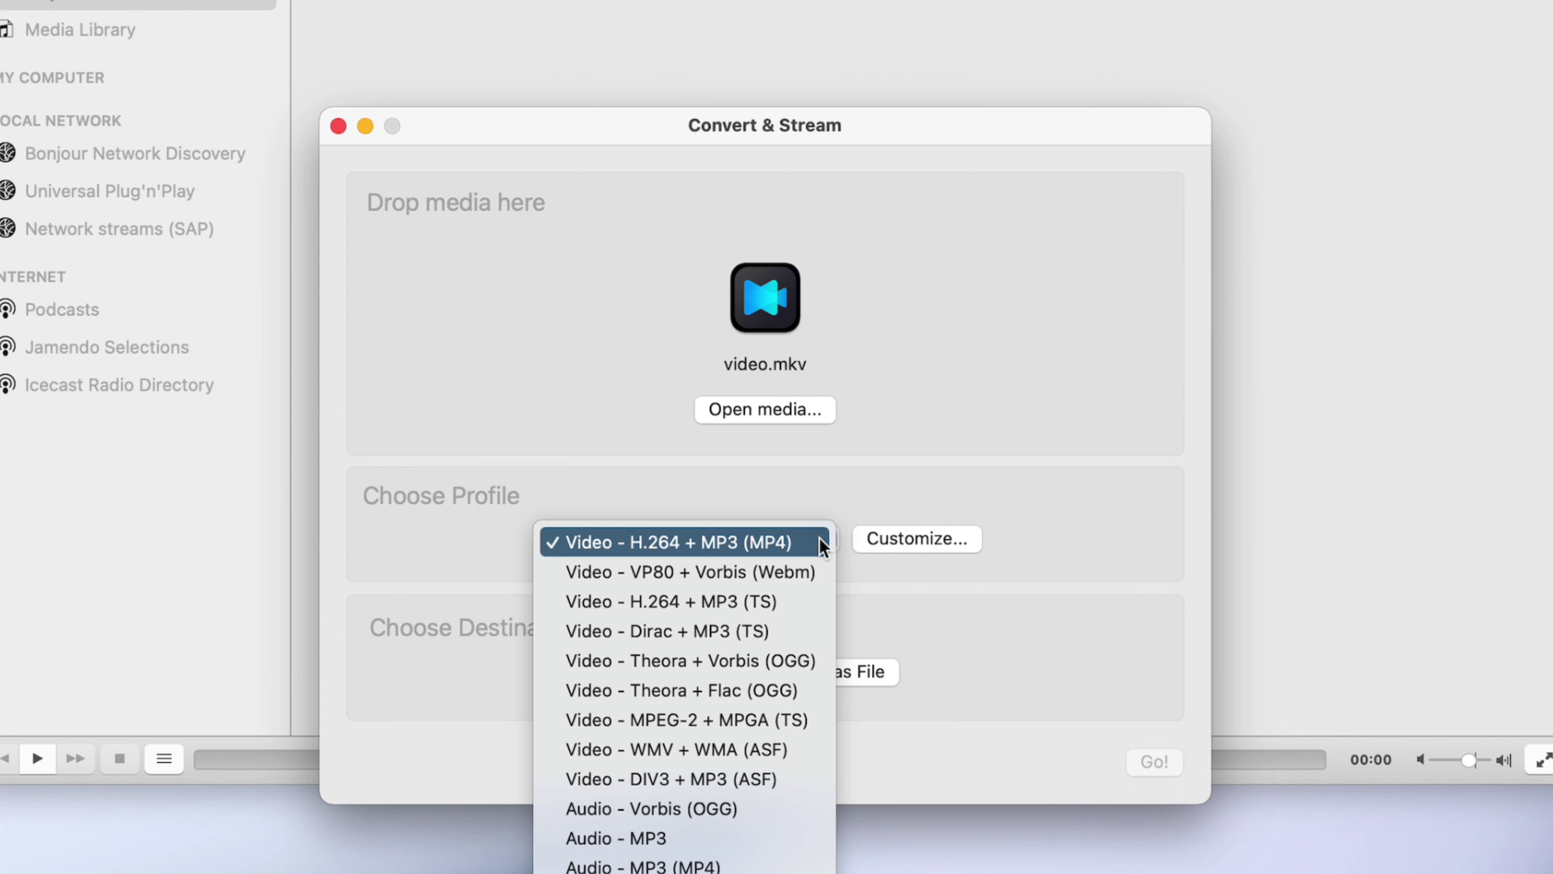
left_click(789, 551)
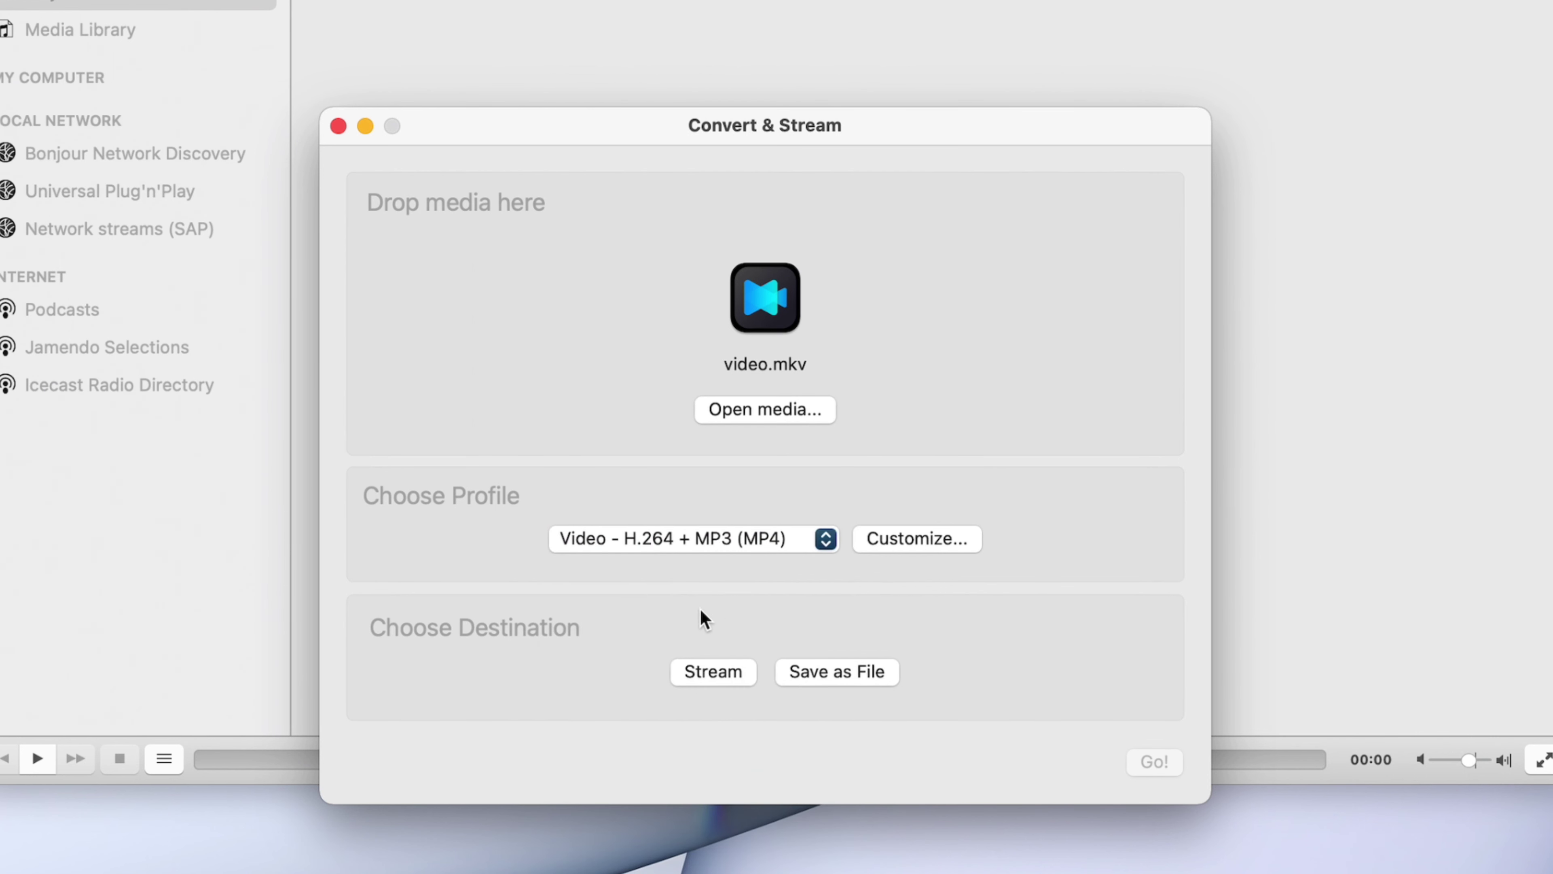